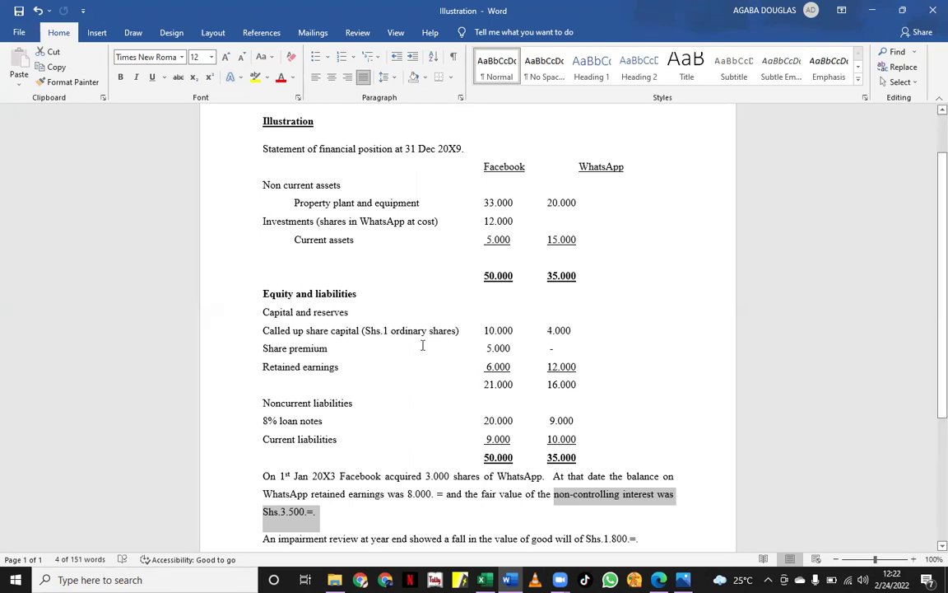
- Colour the acquisition date 1st Jan 20X3 and the 3.000 WhatsApp shares red
scroll(422, 343, "down", 2)
scroll(422, 345, "down", 1)
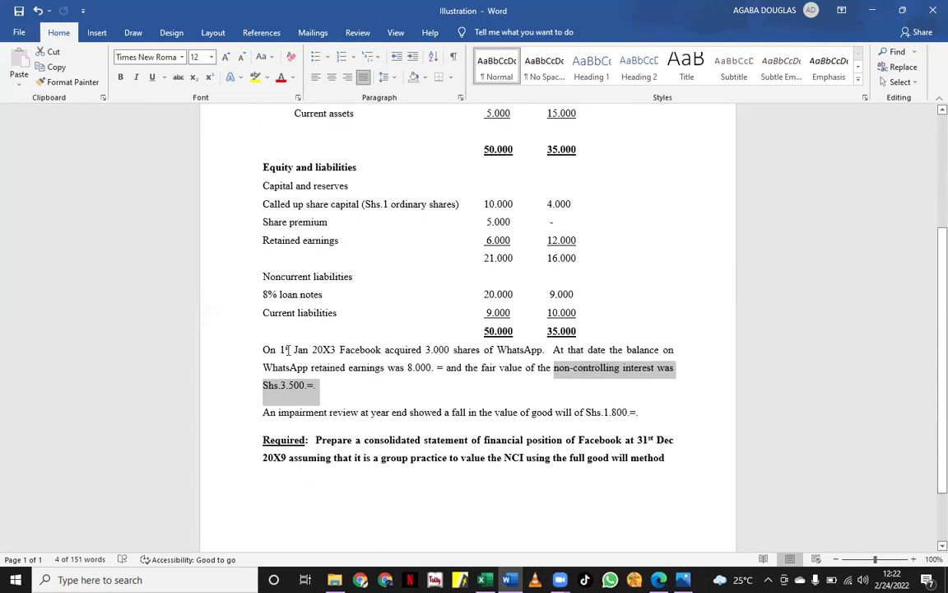
left_click_drag(278, 349, 336, 350)
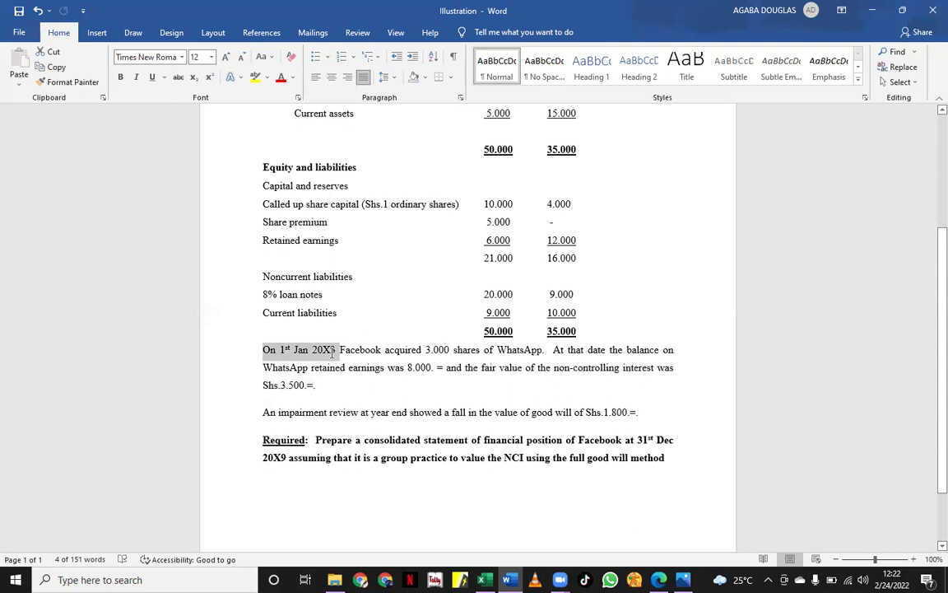
left_click(280, 76)
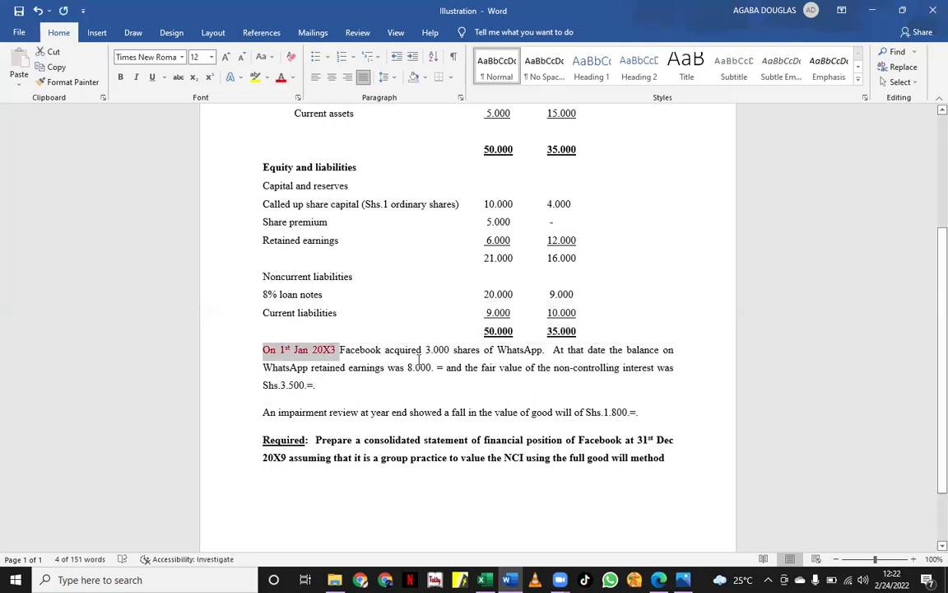
left_click_drag(427, 351, 521, 355)
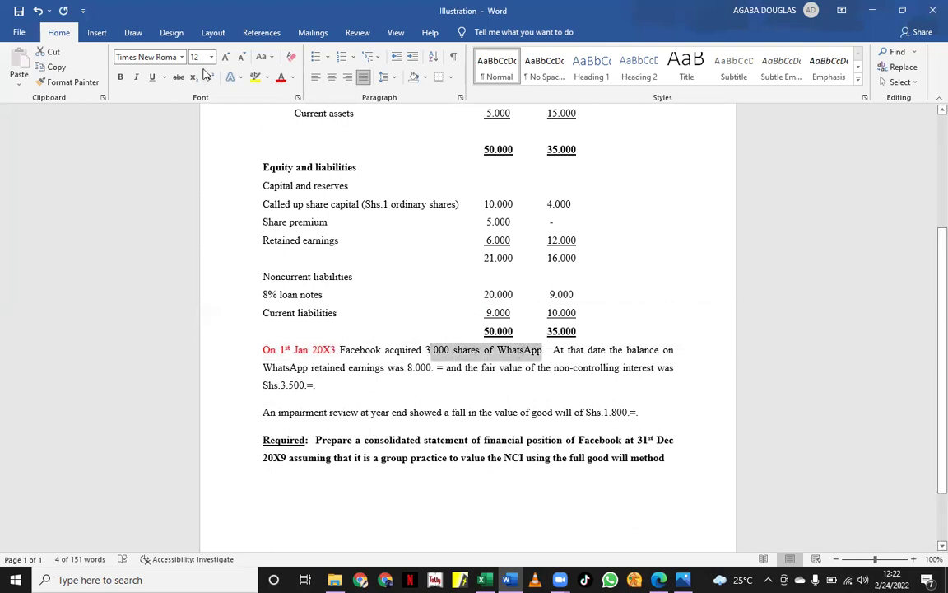
left_click(281, 77)
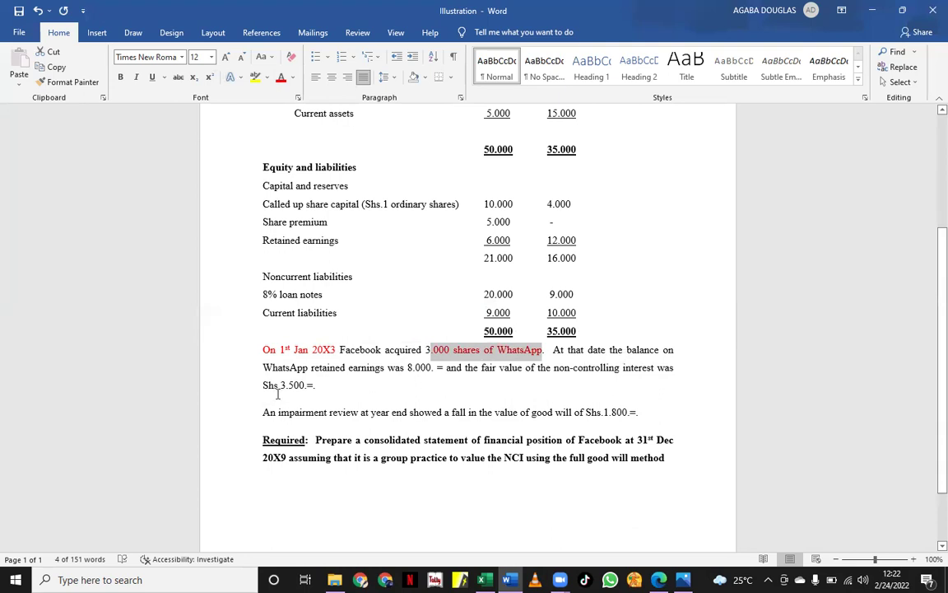
- Colour retained earnings 8.000, NCI fair value Shs.3.500 and impairment Shs.1.800 red
left_click_drag(436, 368, 388, 369)
left_click(280, 77)
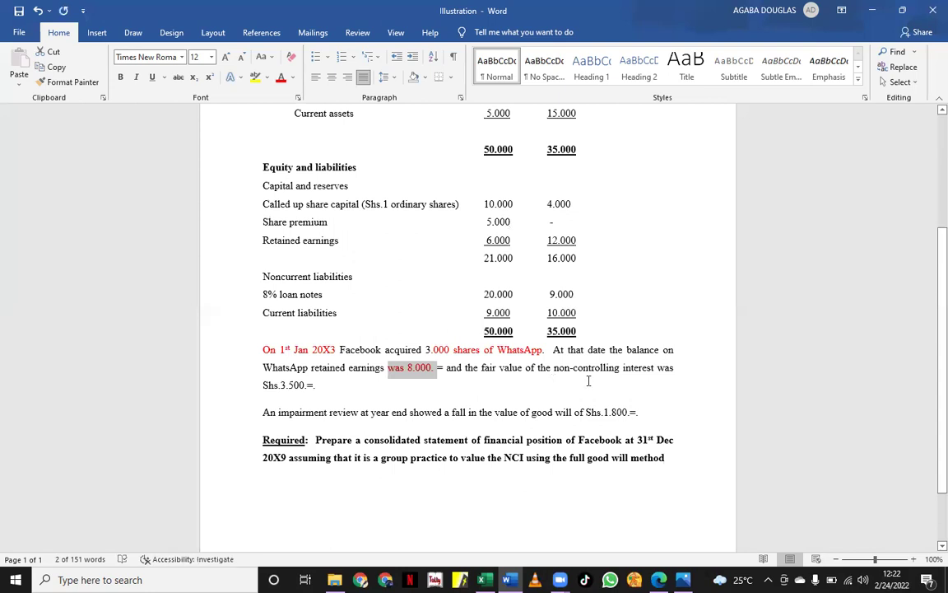
left_click_drag(316, 385, 254, 385)
left_click(279, 76)
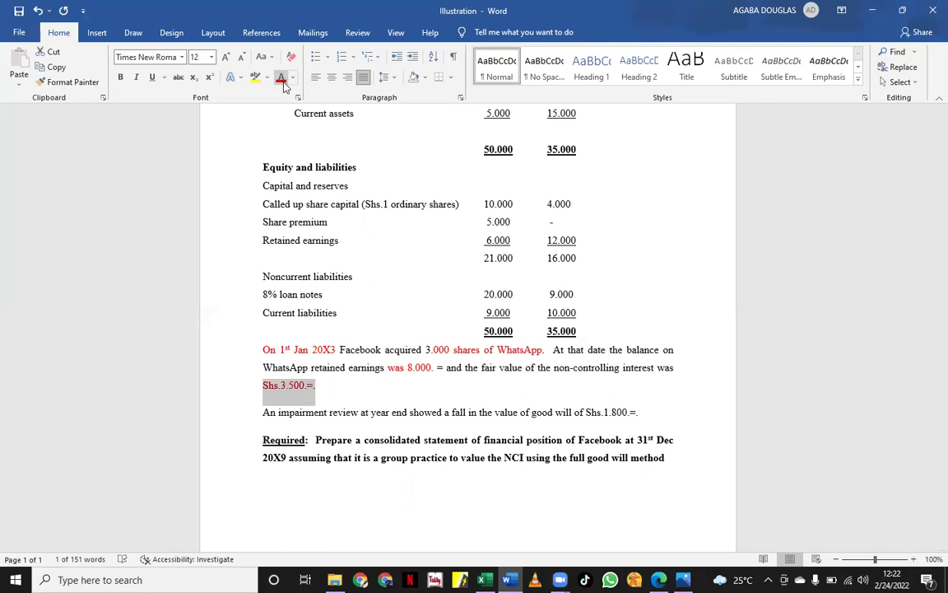
left_click(306, 422)
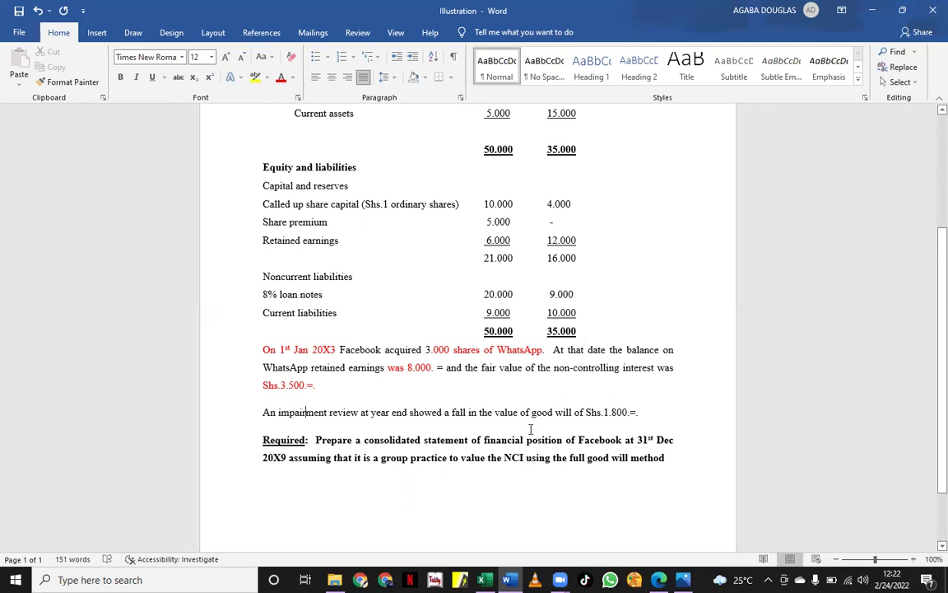
left_click_drag(639, 413, 574, 413)
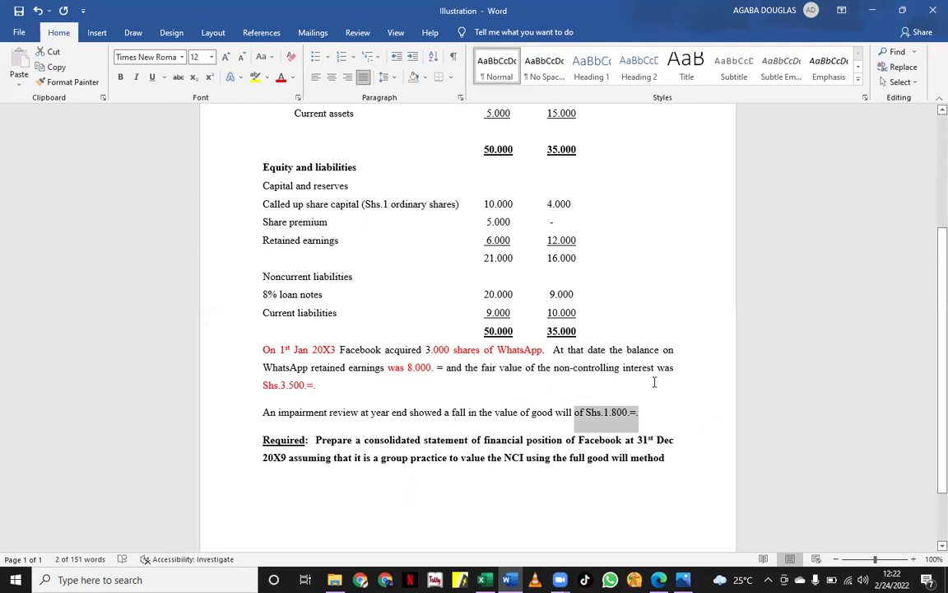
left_click(279, 78)
scroll(494, 387, "up", 5)
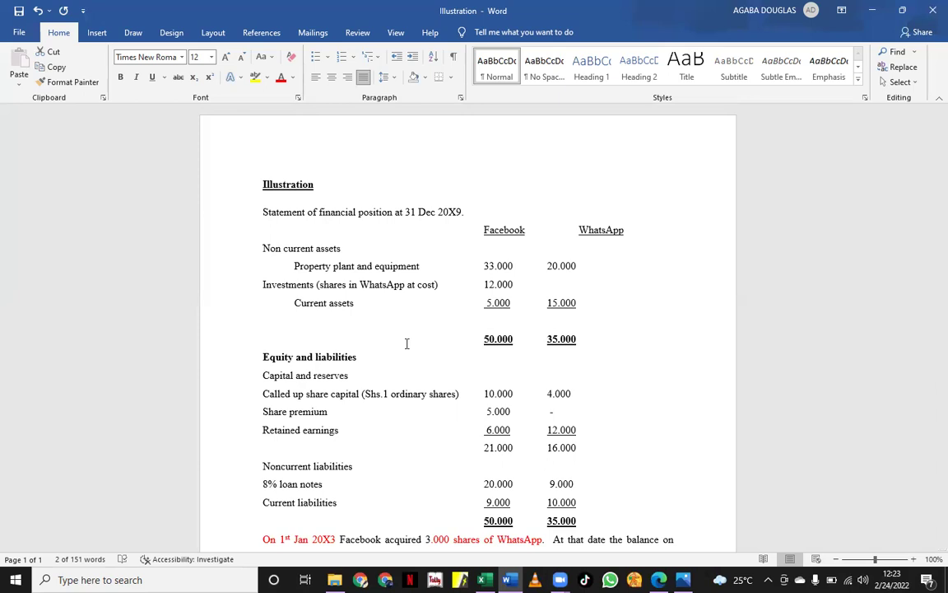
- Colour property, plant and equipment (33.000, 20.000) and current assets (5.000, 15.000) red
scroll(431, 418, "down", 4)
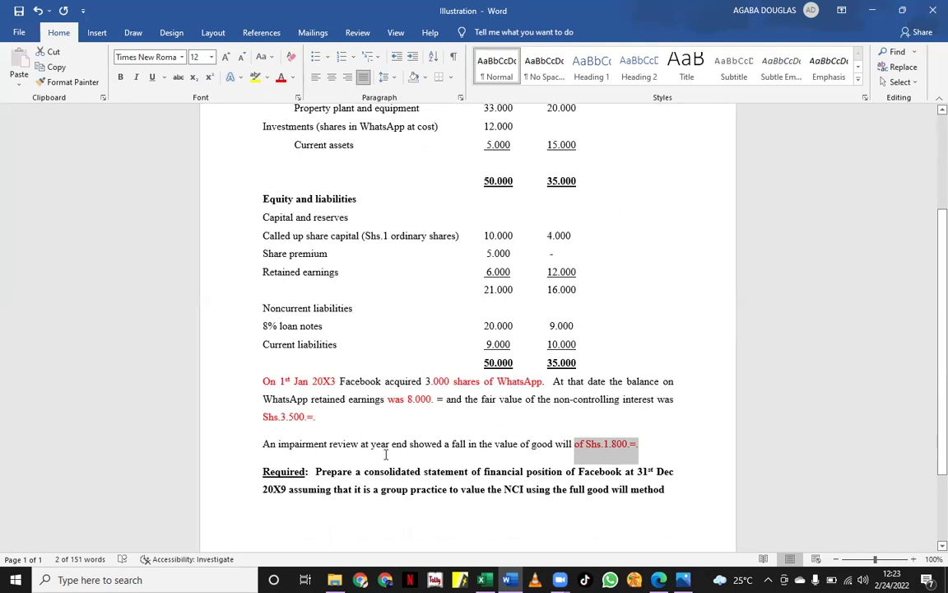
scroll(404, 351, "up", 3)
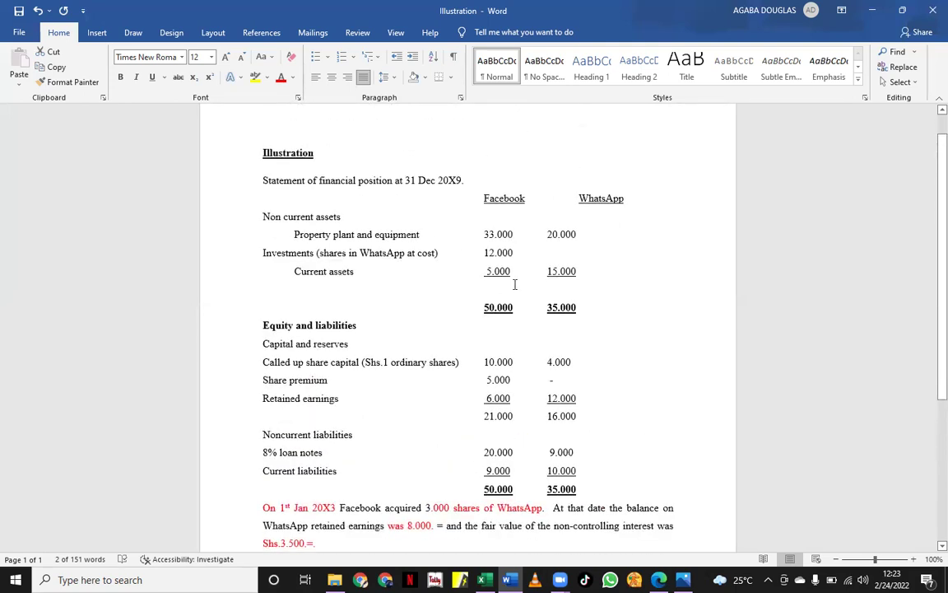
left_click_drag(576, 235, 470, 244)
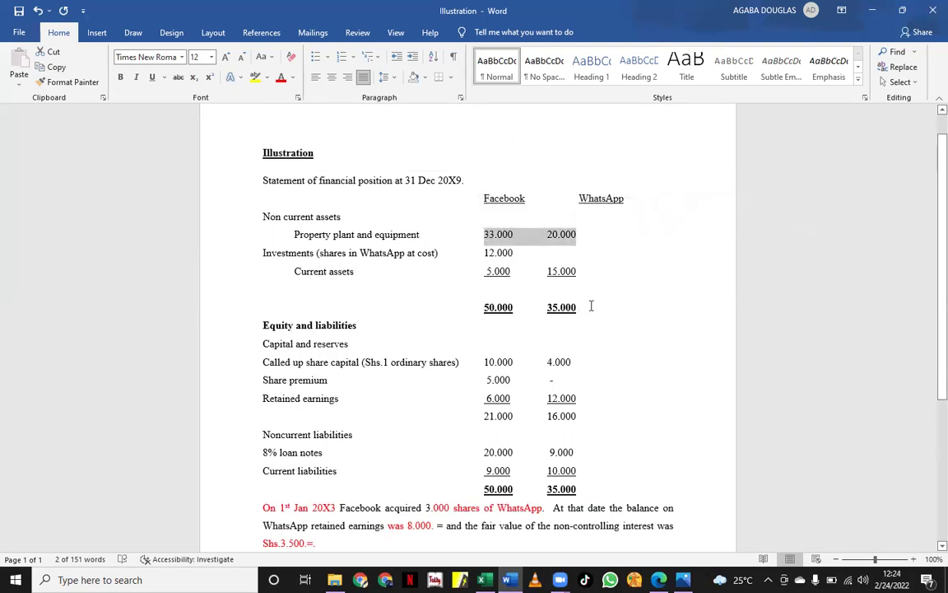
left_click_drag(580, 272, 477, 271)
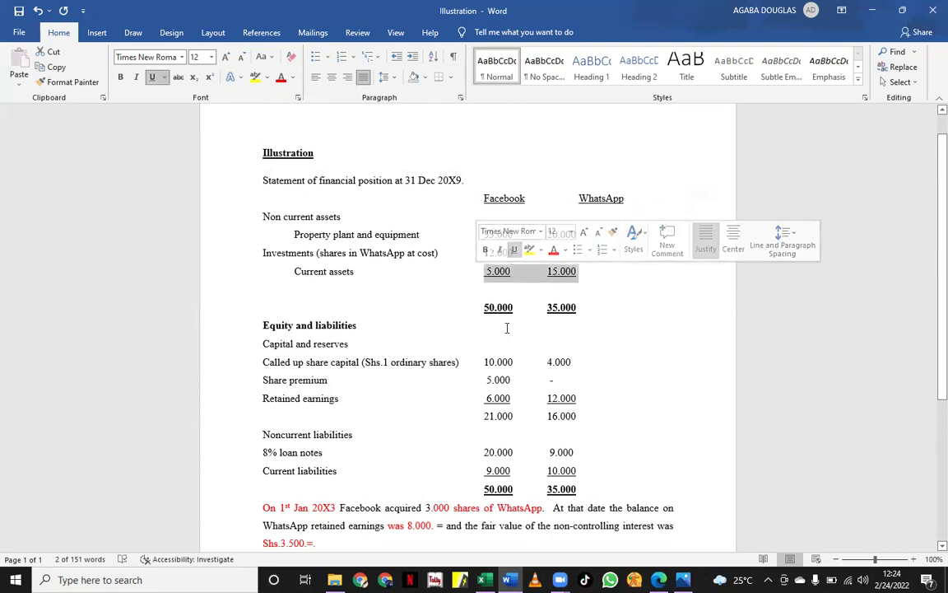
left_click(280, 77)
left_click(585, 233)
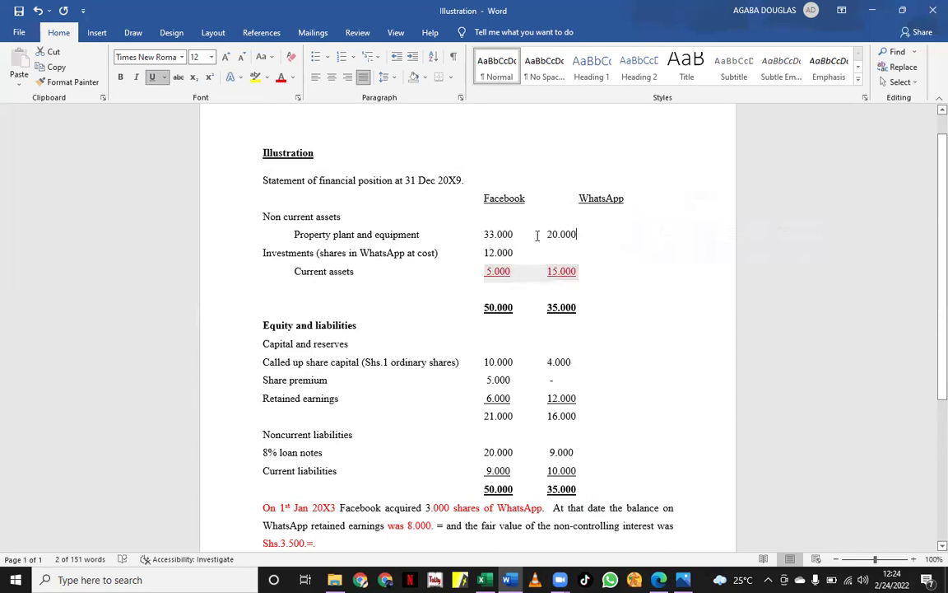
left_click(484, 234, "shift")
left_click(284, 78)
- Colour the 8% loan notes (20.000, 9.000) and current liabilities (9.000, 10.000) red
scroll(638, 364, "down", 1)
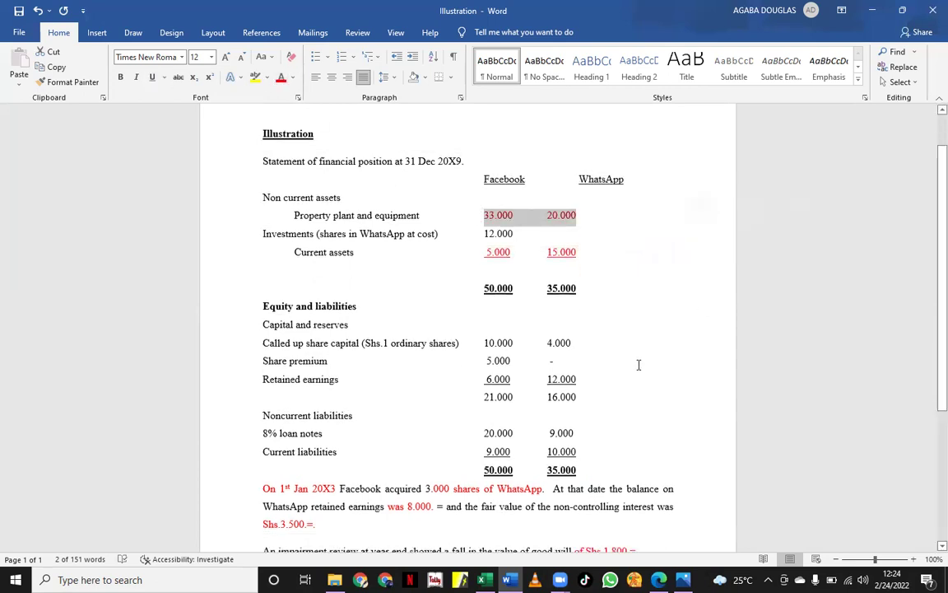
scroll(637, 364, "down", 2)
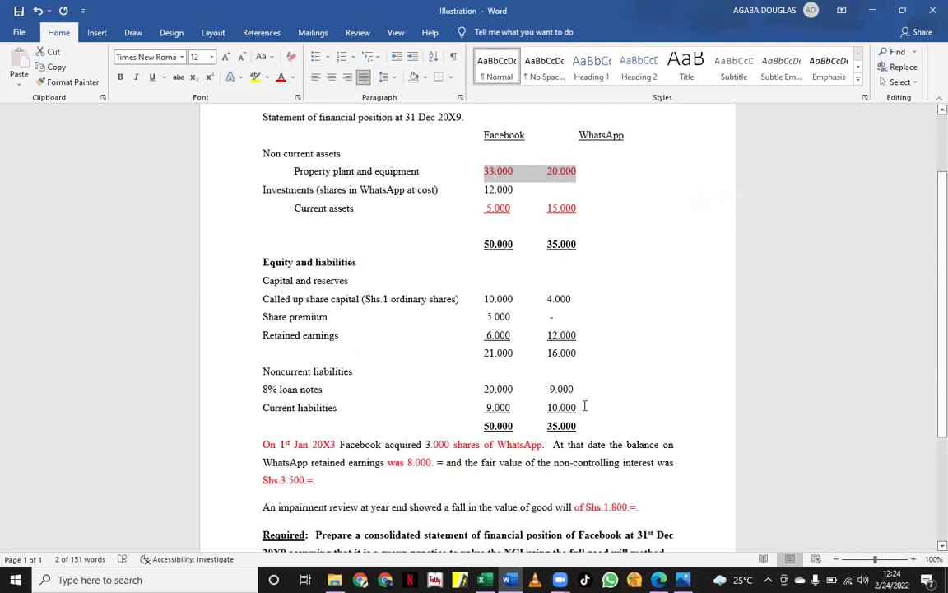
left_click_drag(581, 390, 423, 389)
left_click(280, 77)
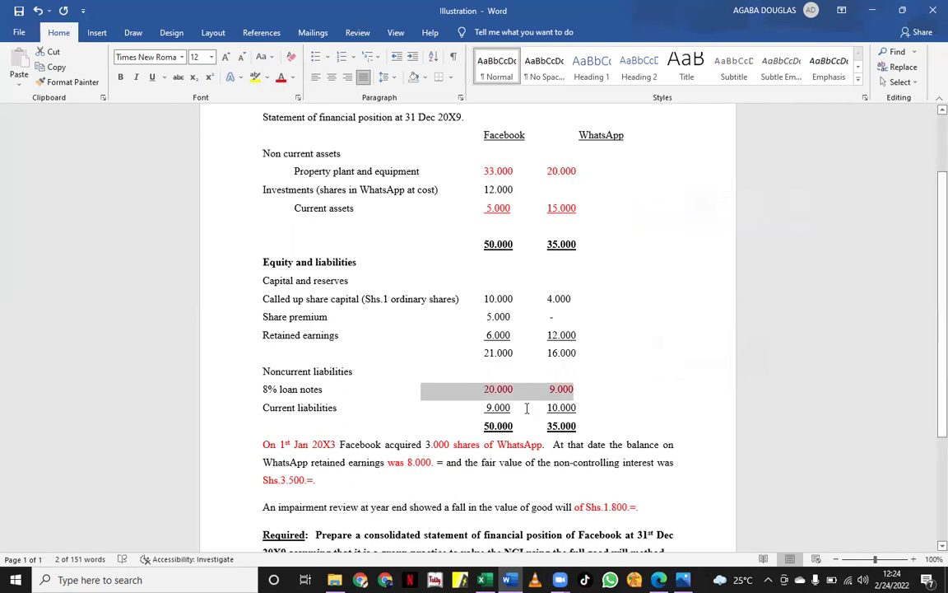
left_click_drag(581, 409, 453, 408)
left_click(281, 76)
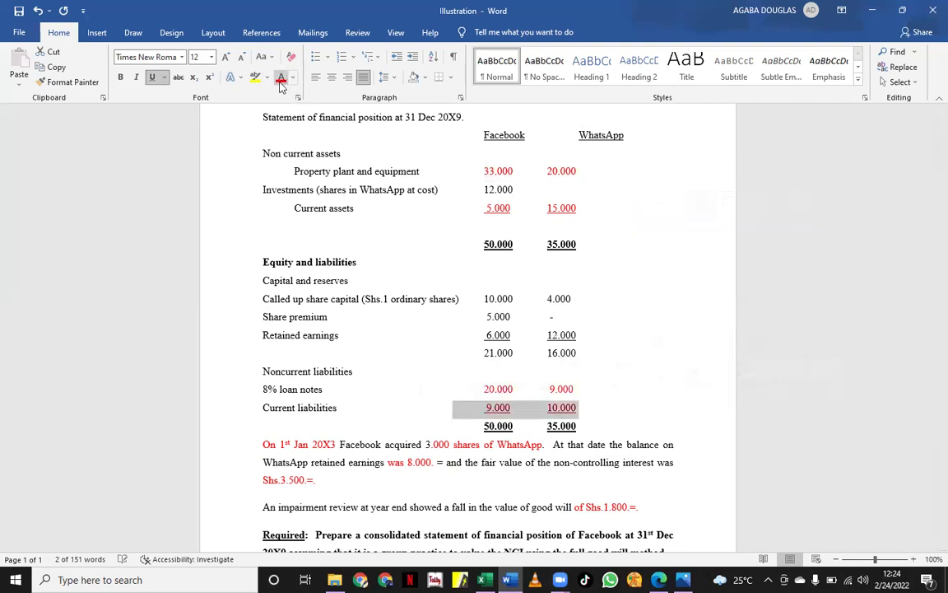
left_click(562, 344)
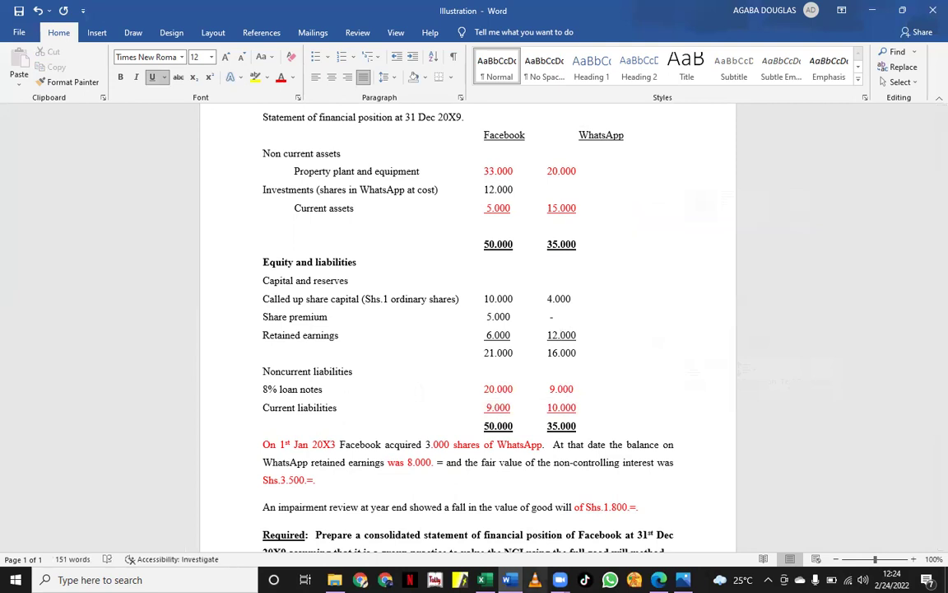
key("alt+Tab")
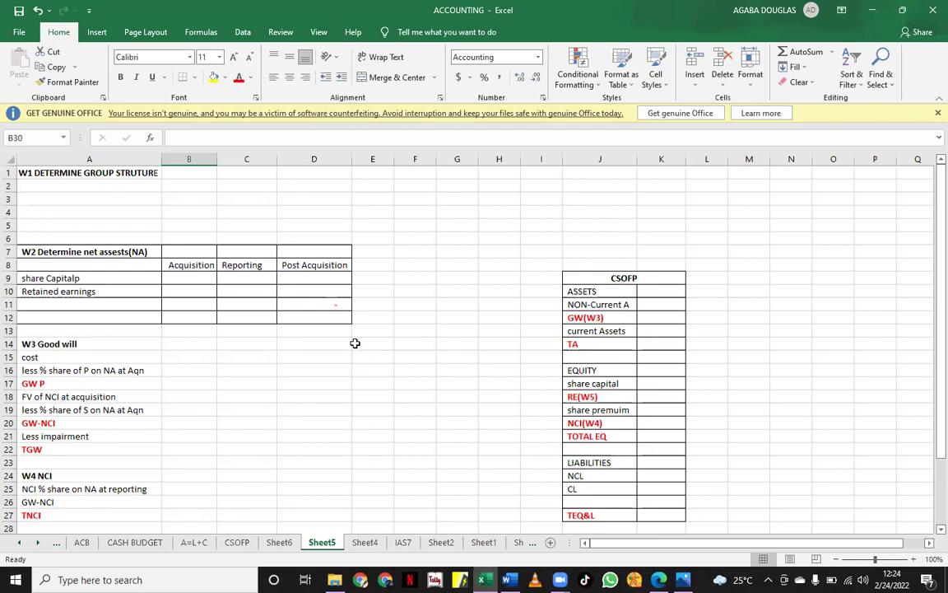
- Select cell A2 under the Sheet5 group structure heading, then return to the Word illustration
left_click(64, 183)
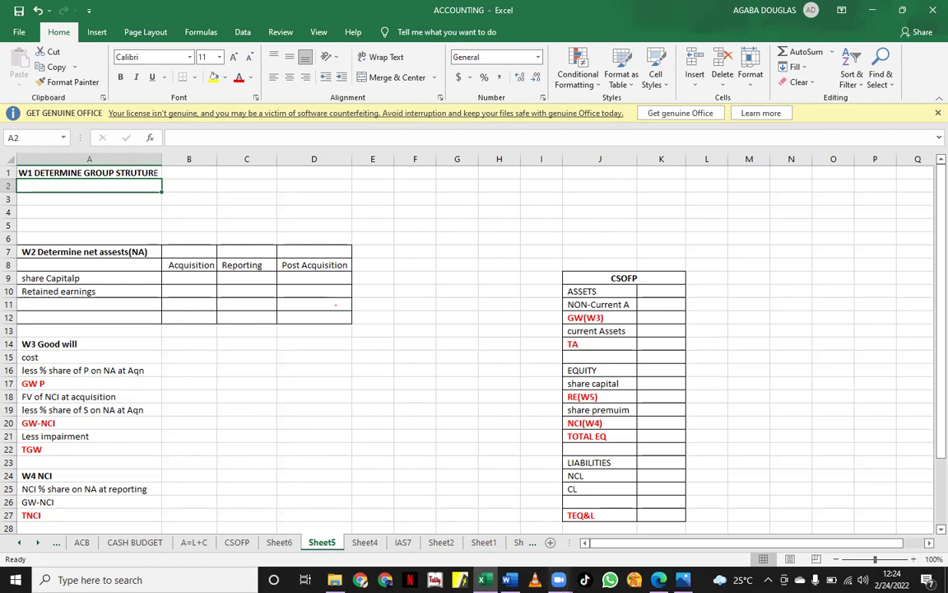
left_click(461, 514)
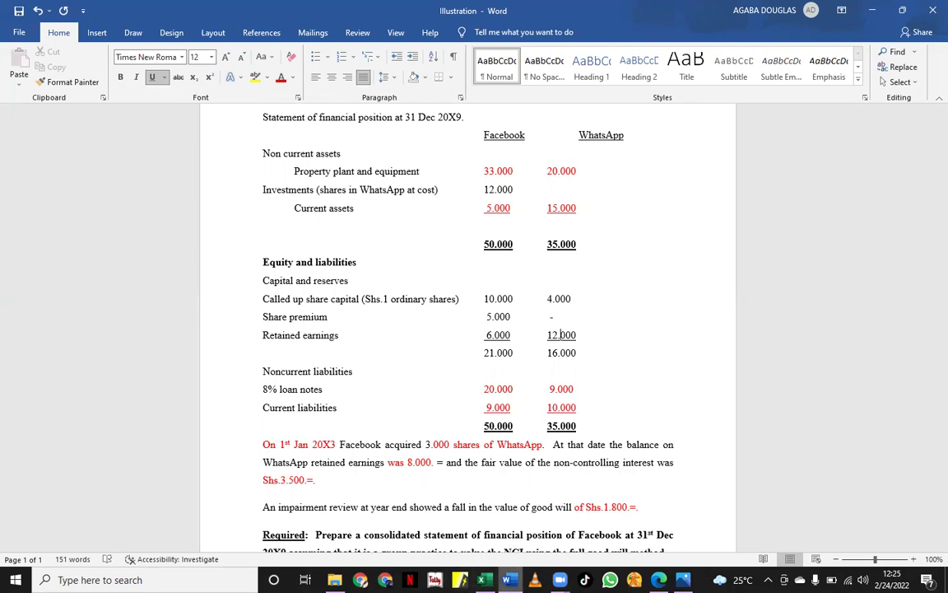
- Mark the 4.000 under WhatsApp's share capital with yellow highlight, then go back to Excel
left_click(485, 579)
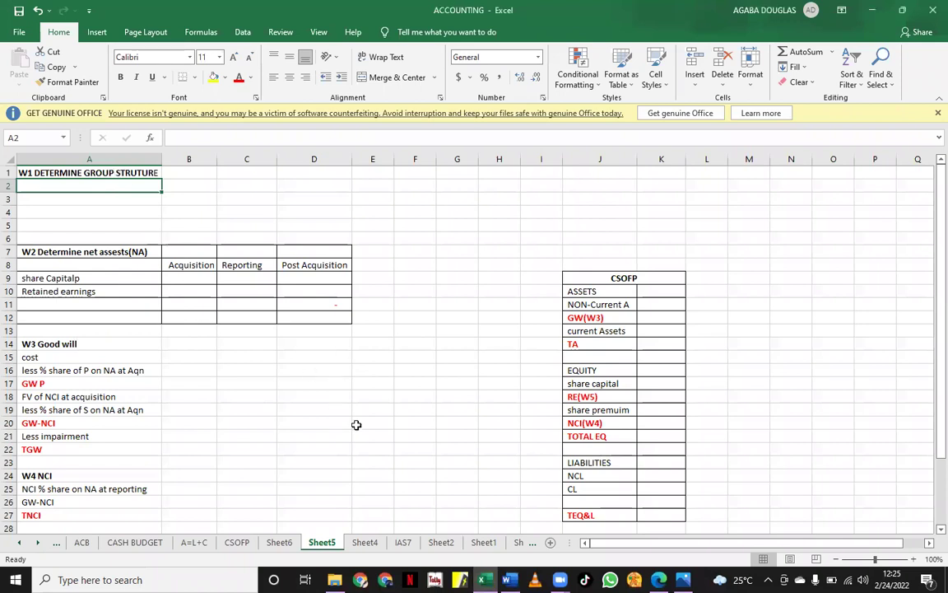
left_click(508, 580)
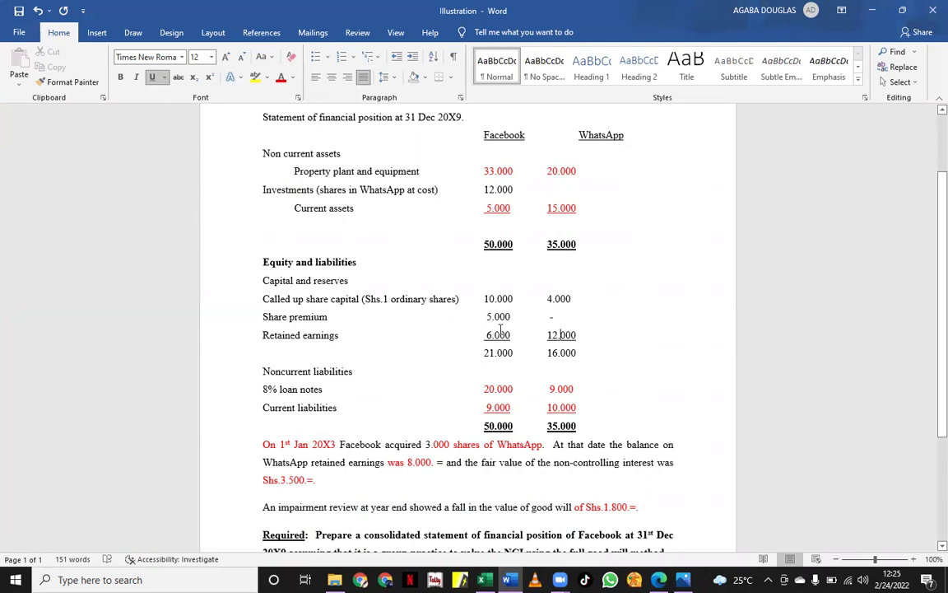
left_click_drag(579, 299, 541, 300)
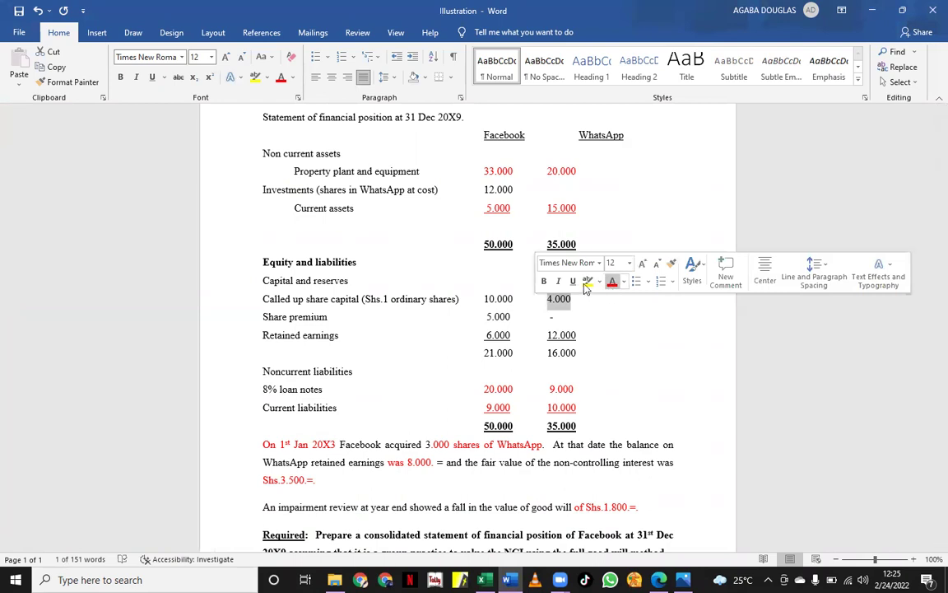
left_click(256, 78)
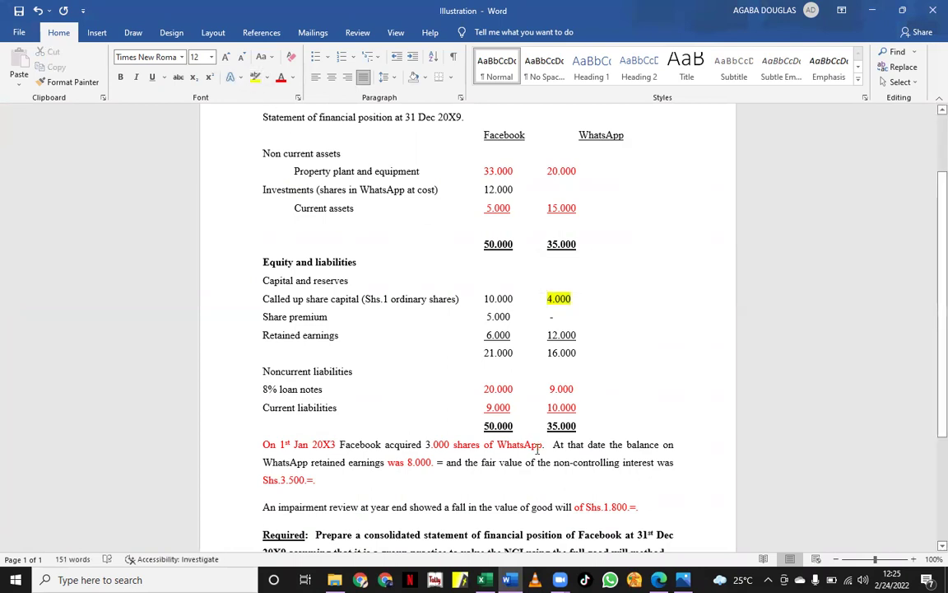
key("alt+Tab")
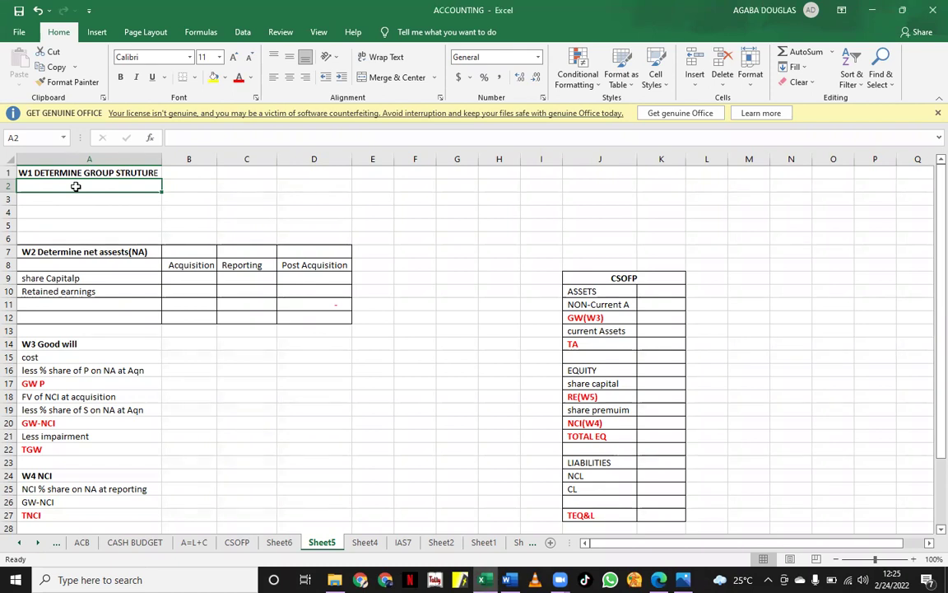
- Enter the parent's shareholding in A2 as =3000/4000*100%*100, giving 75
type("=3000")
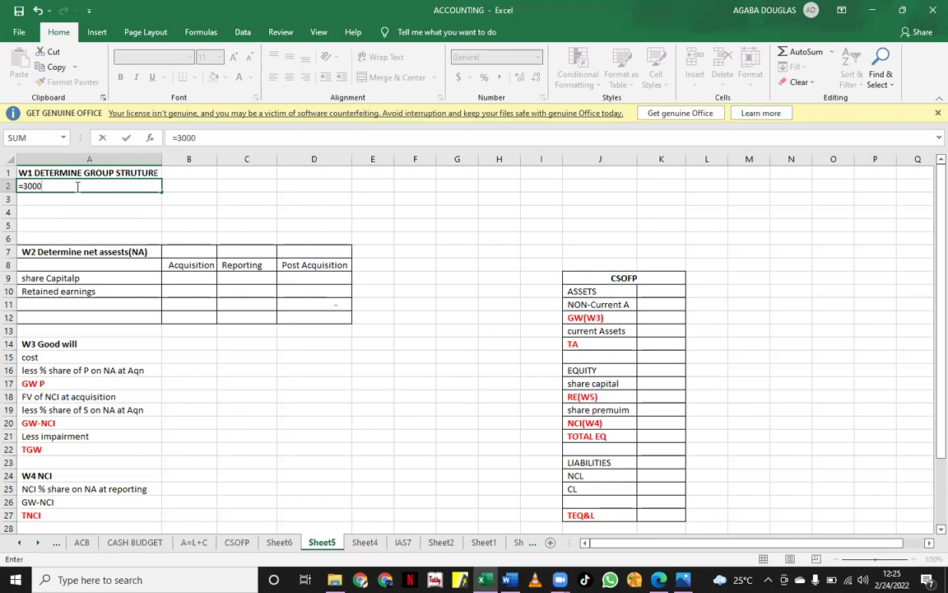
type("/4000*100")
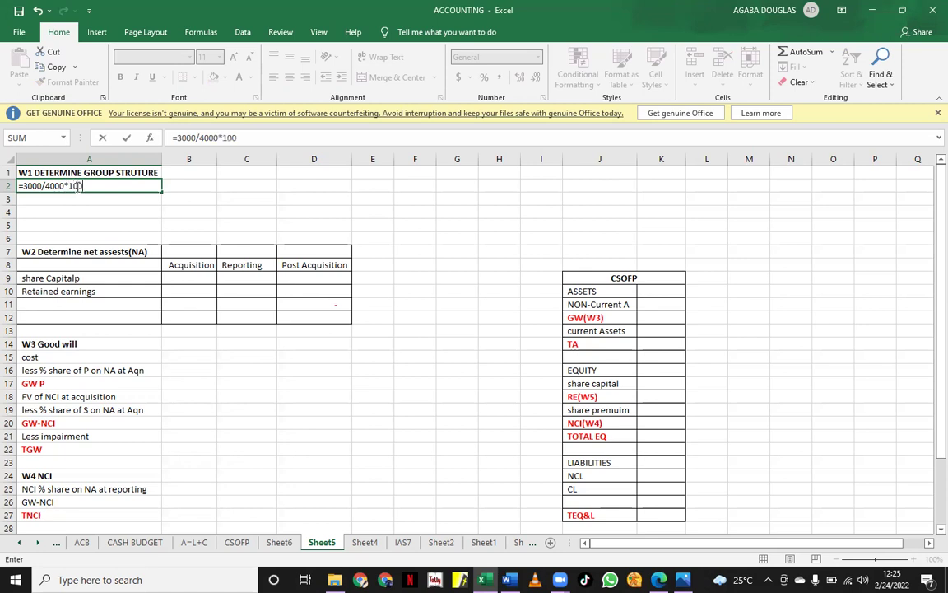
type("%")
key("Return")
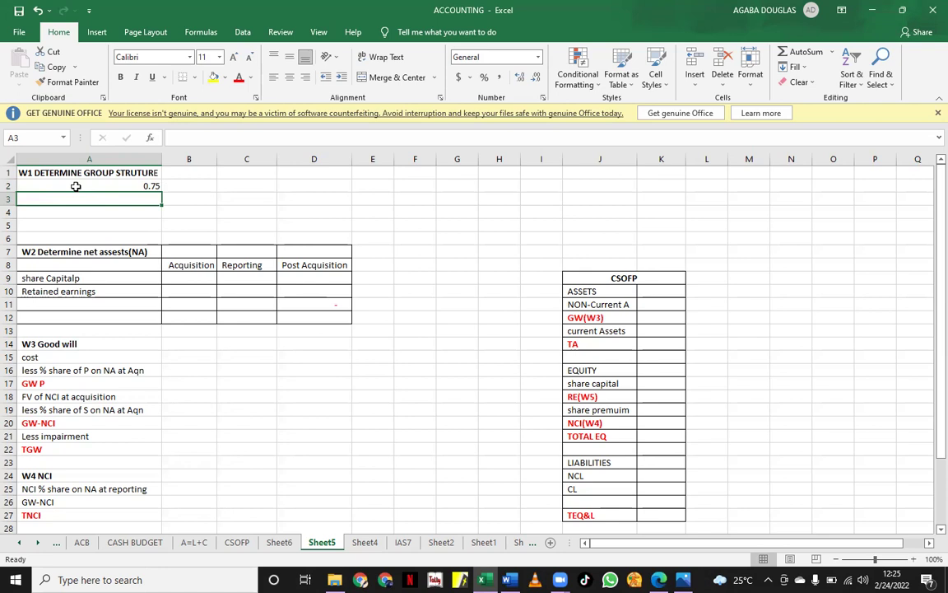
left_click(139, 185)
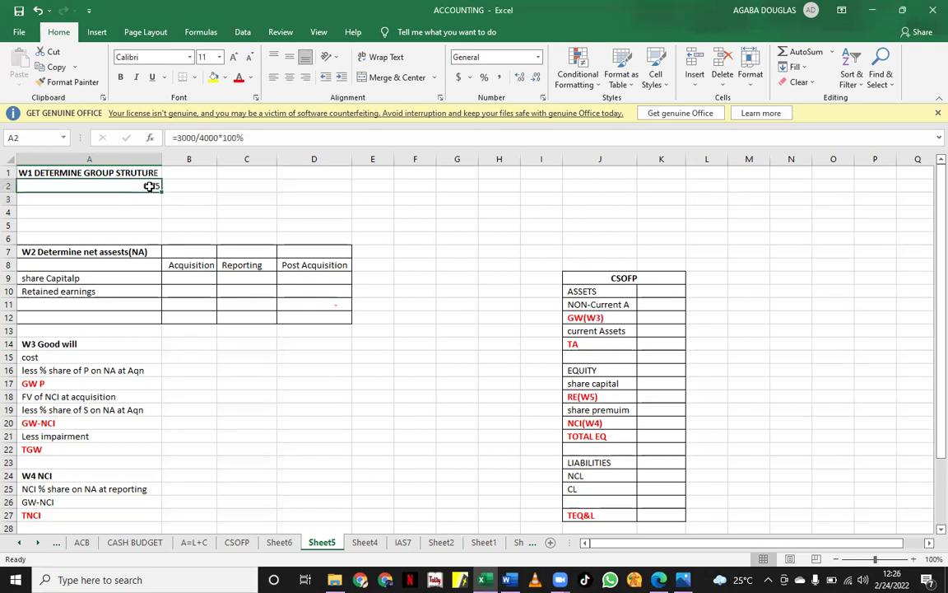
left_click(263, 137)
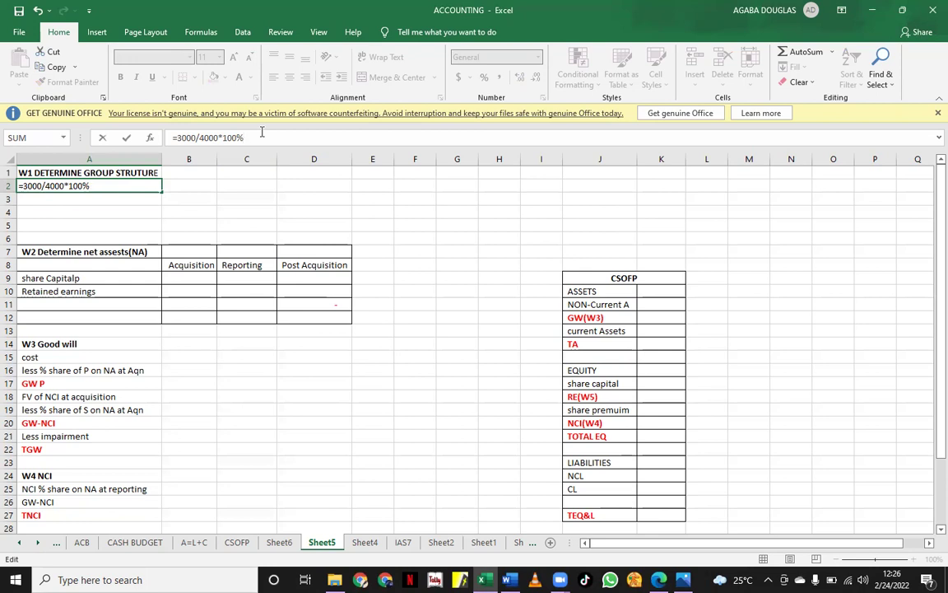
type("*100")
key("Return")
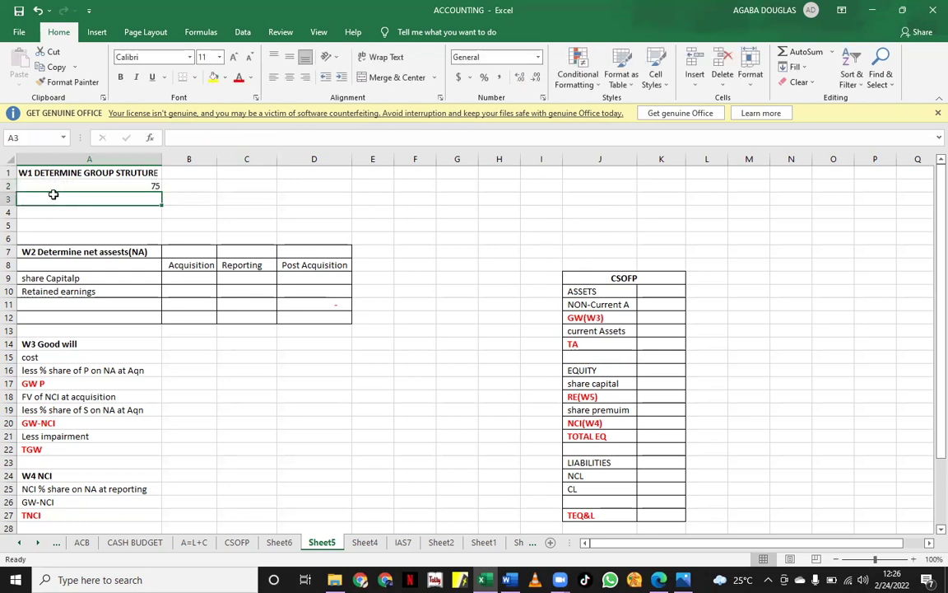
- Enter the NCI share in A3 as =100-A2, giving 25
type("100")
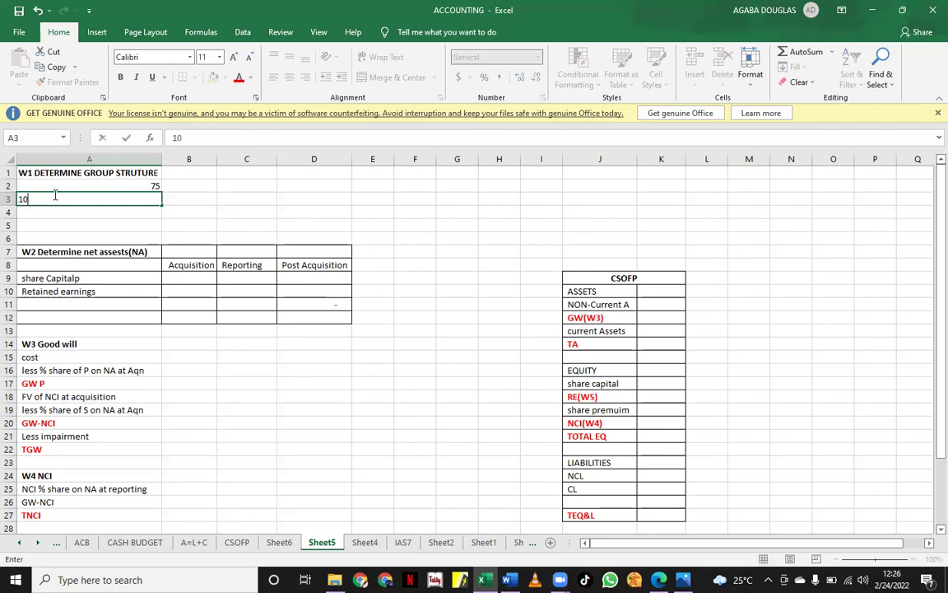
key("BackSpace")
key("BackSpace")
key("BackSpace")
type("=100-")
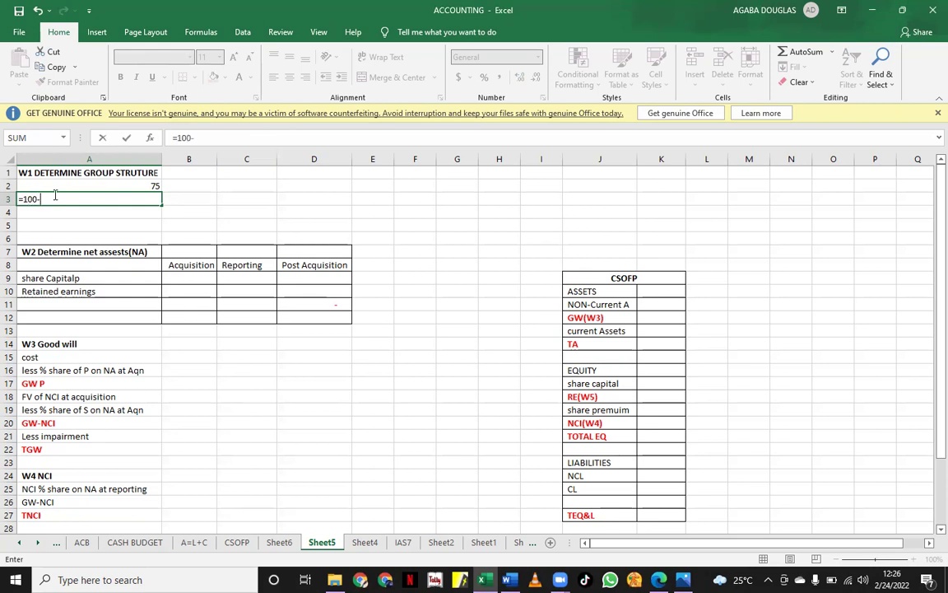
left_click(154, 187)
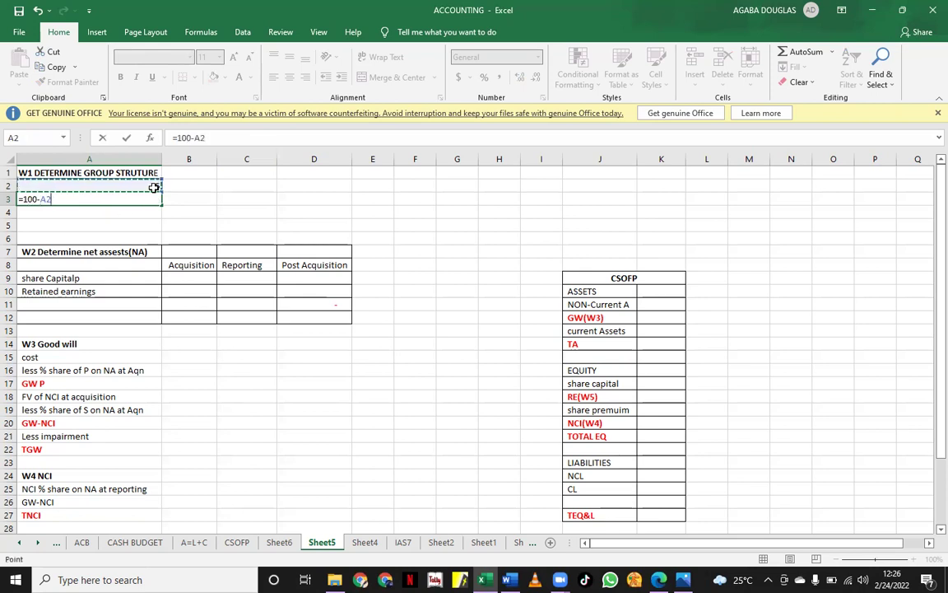
key("Return")
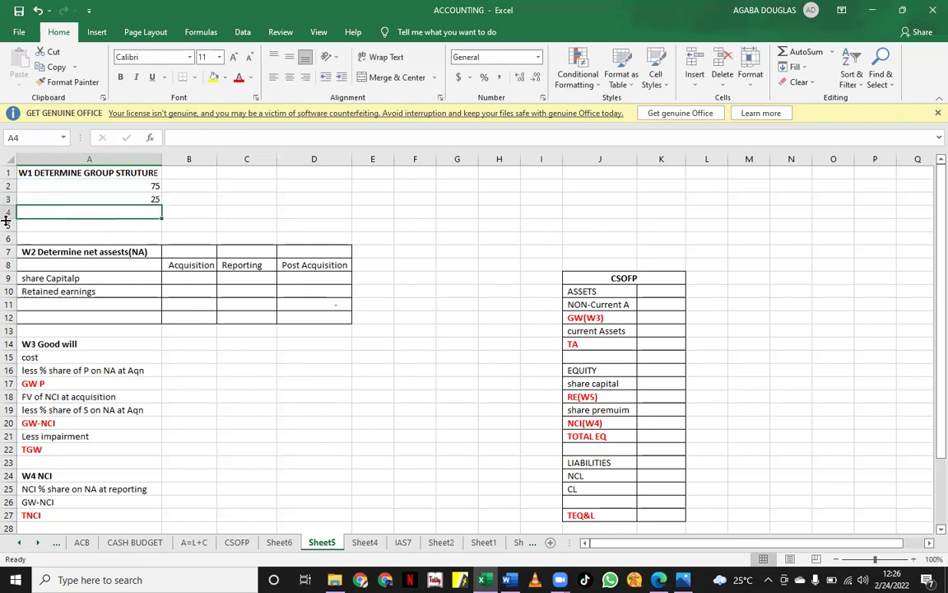
- Label the group structure with F 75 in A4 and W 25 in A5
type("F")
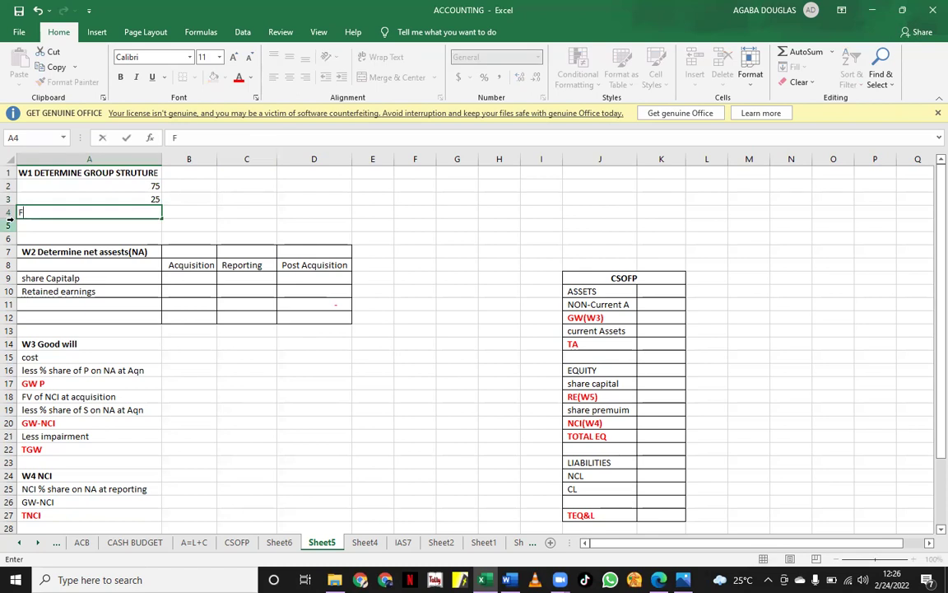
type(" 75")
key("Return")
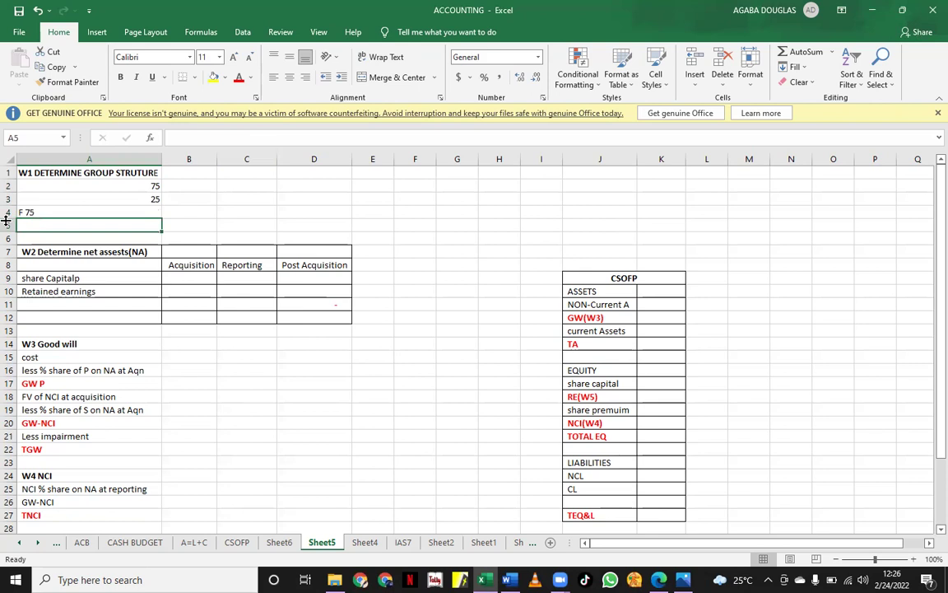
type("W")
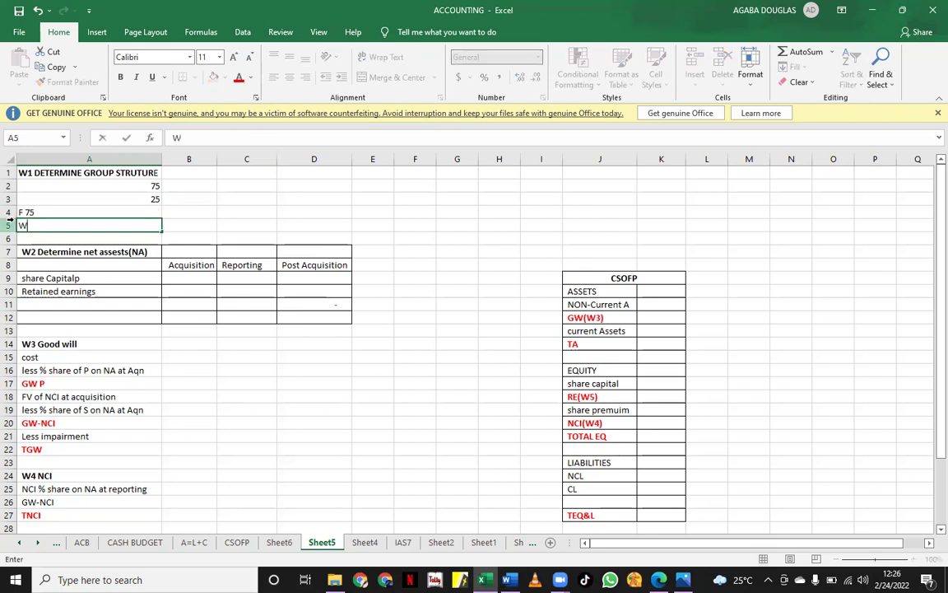
type(" 25")
left_click(269, 226)
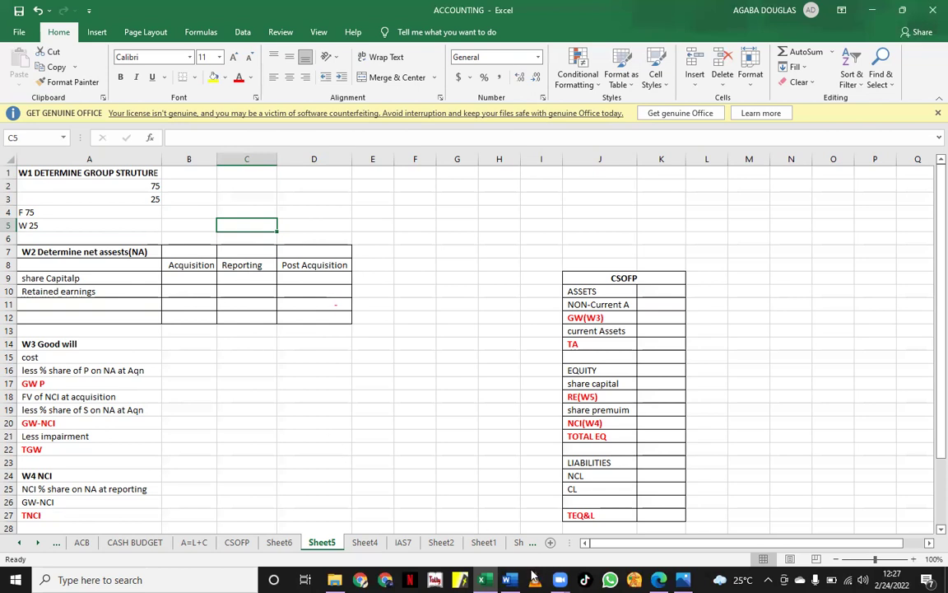
- Enter 8000 as acquisition retained earnings in B10
left_click(507, 579)
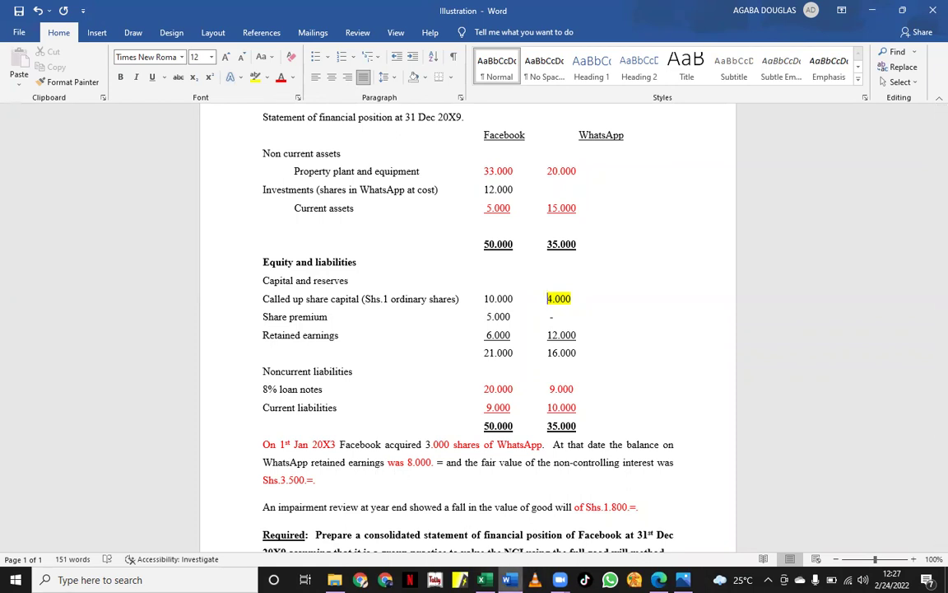
key("alt+Tab")
left_click(179, 289)
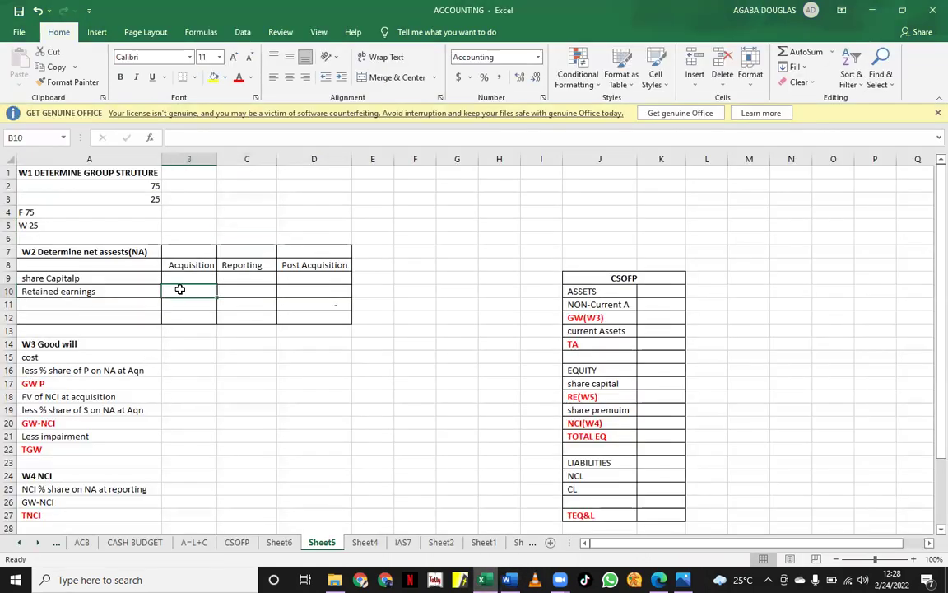
type("800")
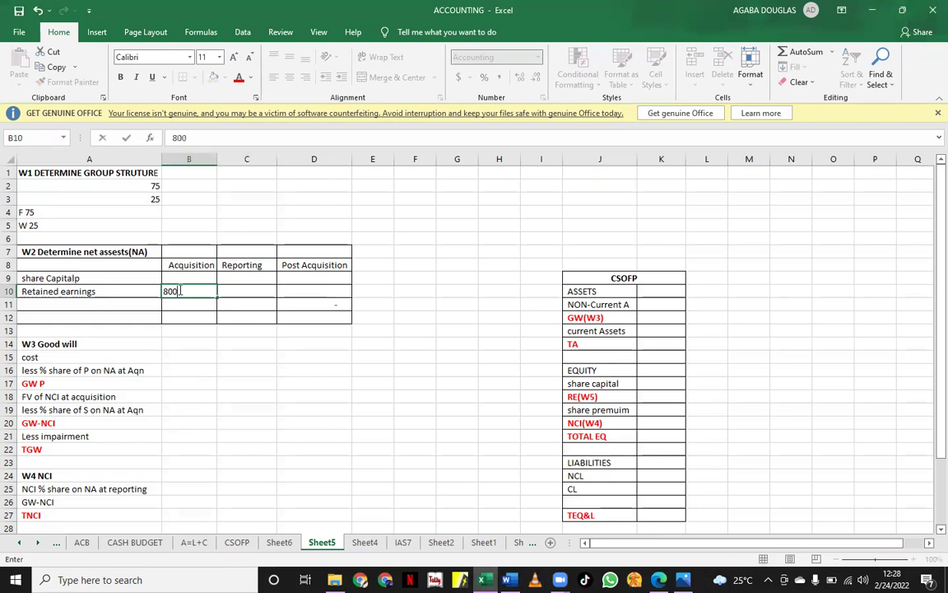
type("0")
left_click(226, 300)
- Highlight Facebook's 12.000 investment yellow in Word and enter 4,000 share capital in B9
left_click(174, 278)
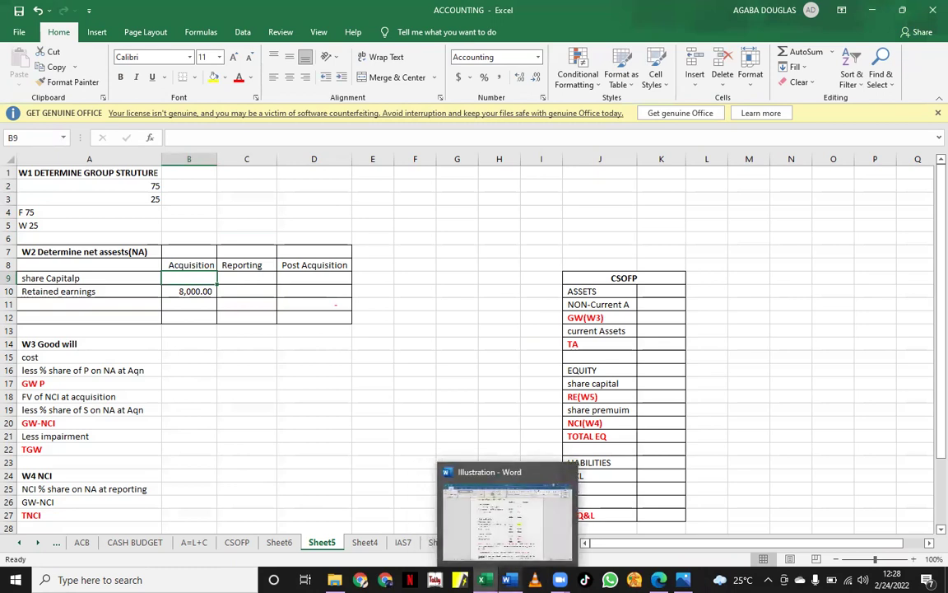
left_click(507, 579)
left_click_drag(516, 190, 484, 190)
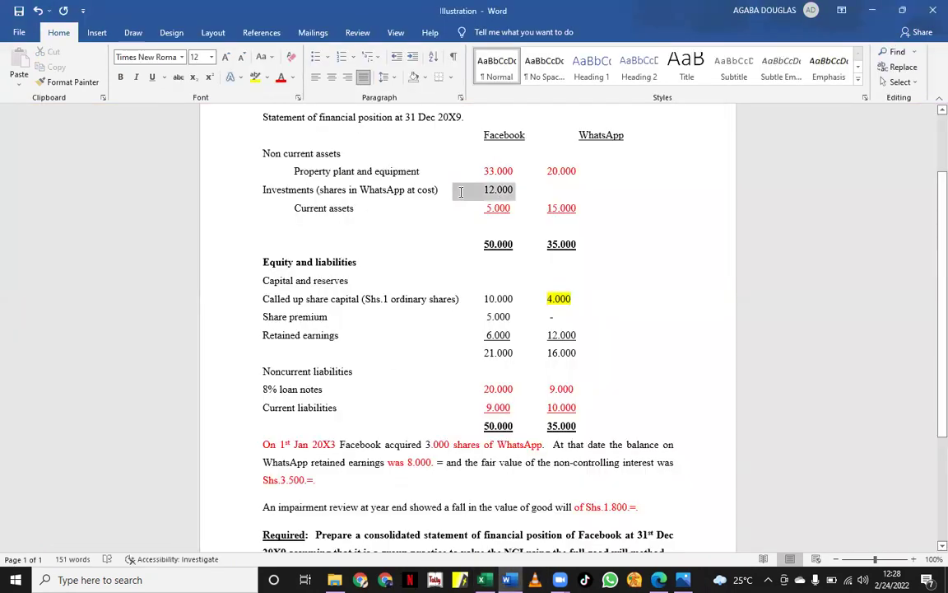
left_click(254, 78)
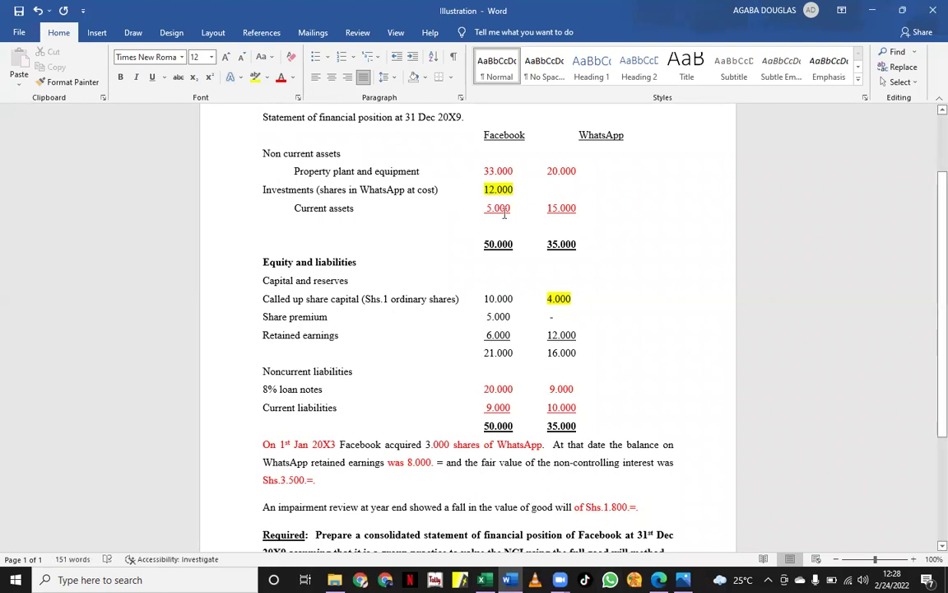
left_click(484, 189)
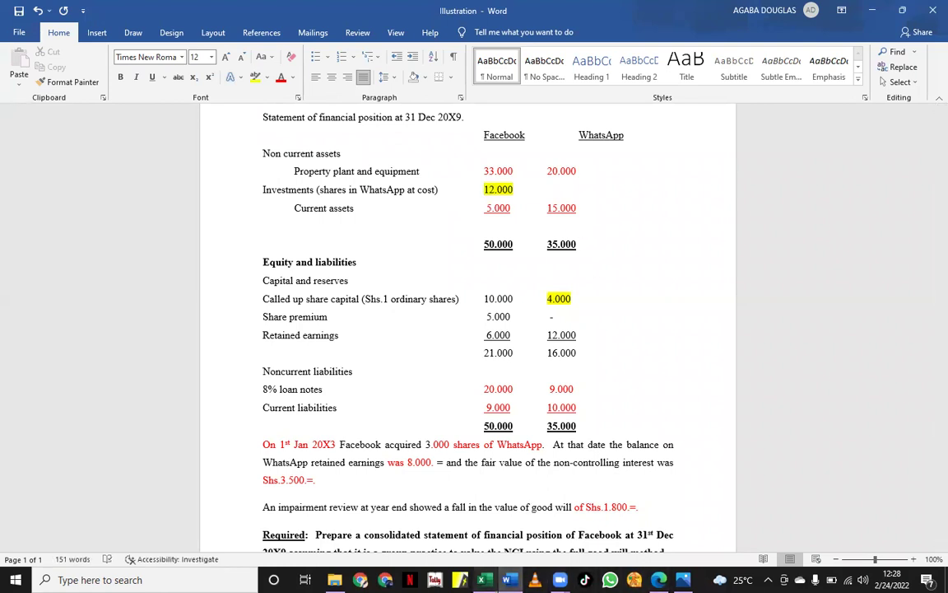
key("alt+Tab")
type("4")
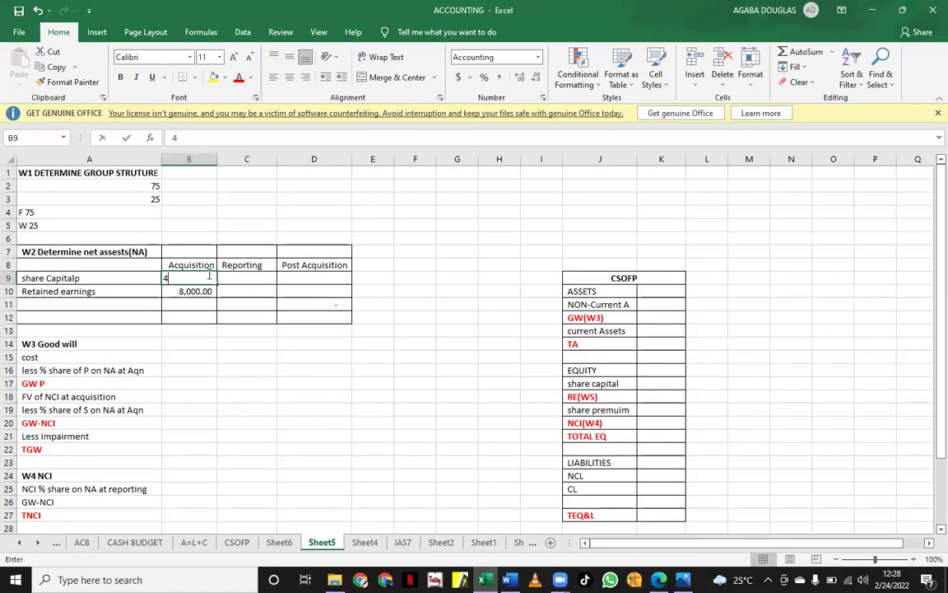
type(",00000")
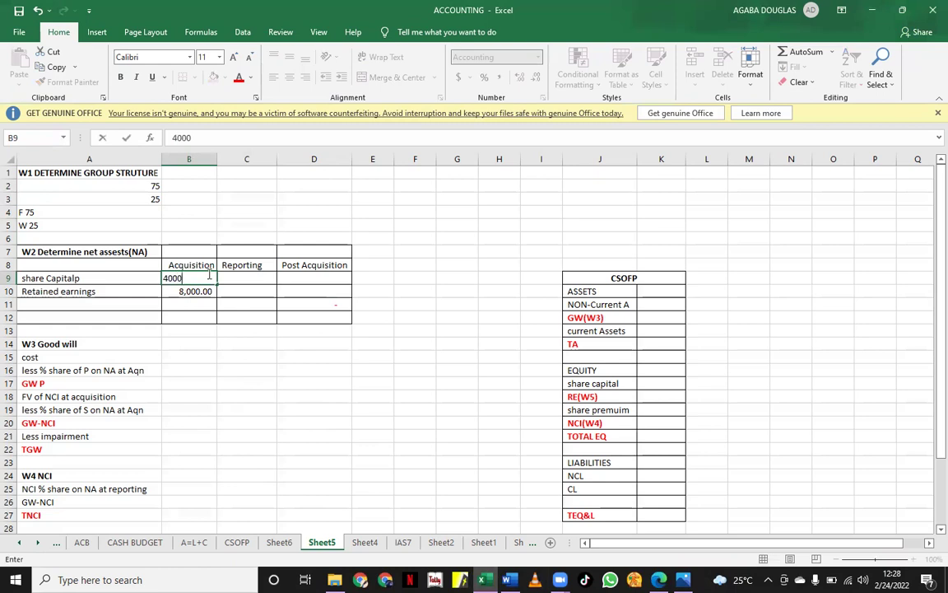
left_click(193, 305)
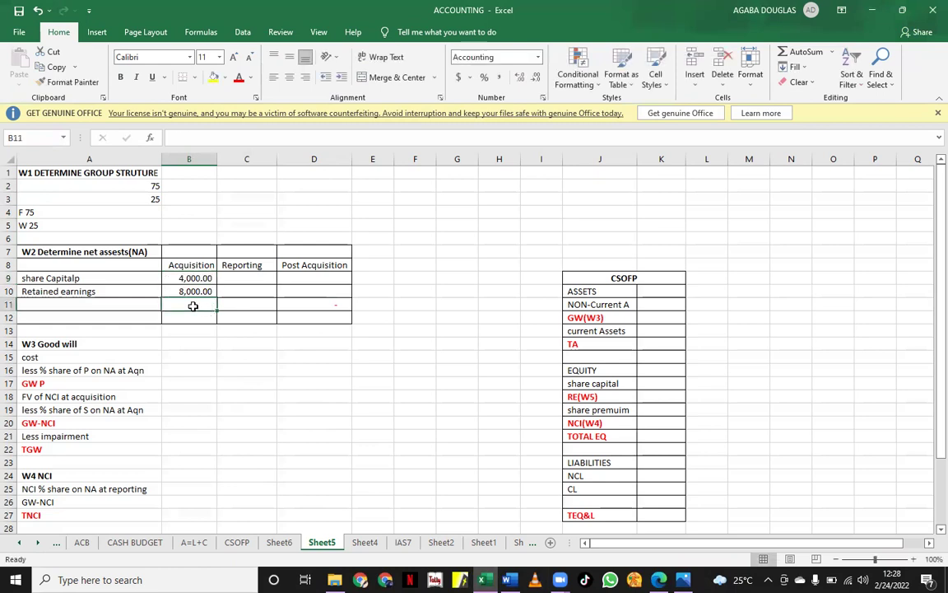
- Total the acquisition net assets in B11 with =SUM(B9:B10), giving 12,000
type("=d")
key("BackSpace")
type("SUM(")
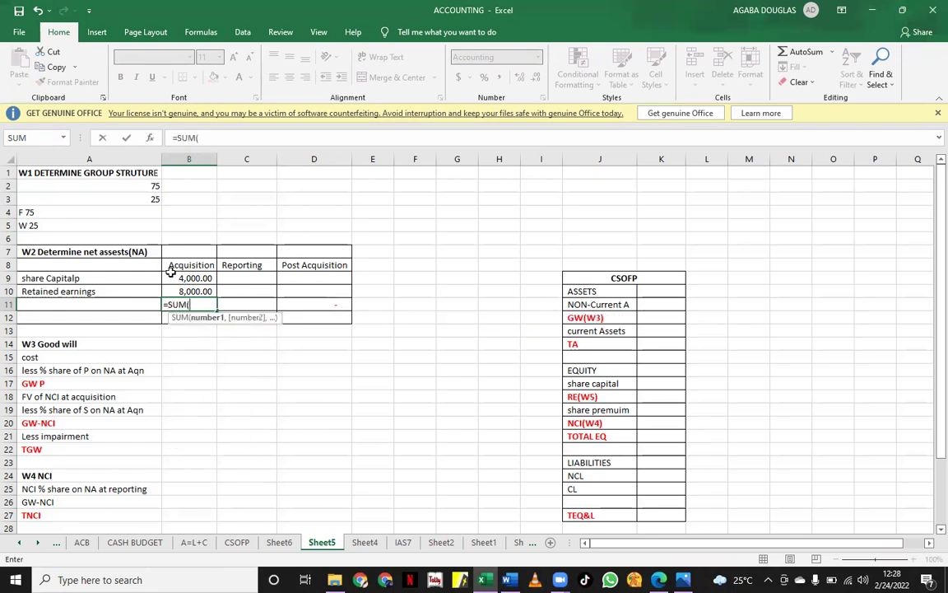
left_click_drag(177, 278, 181, 293)
key("Return")
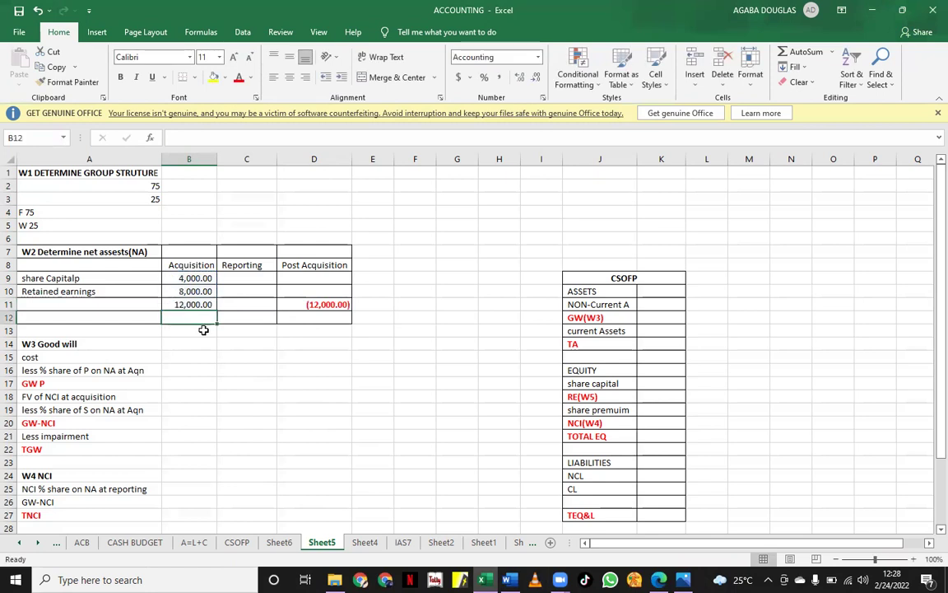
- Enter reporting-date share capital 4000 in C9 and retained earnings 12000 in C10
left_click(250, 288)
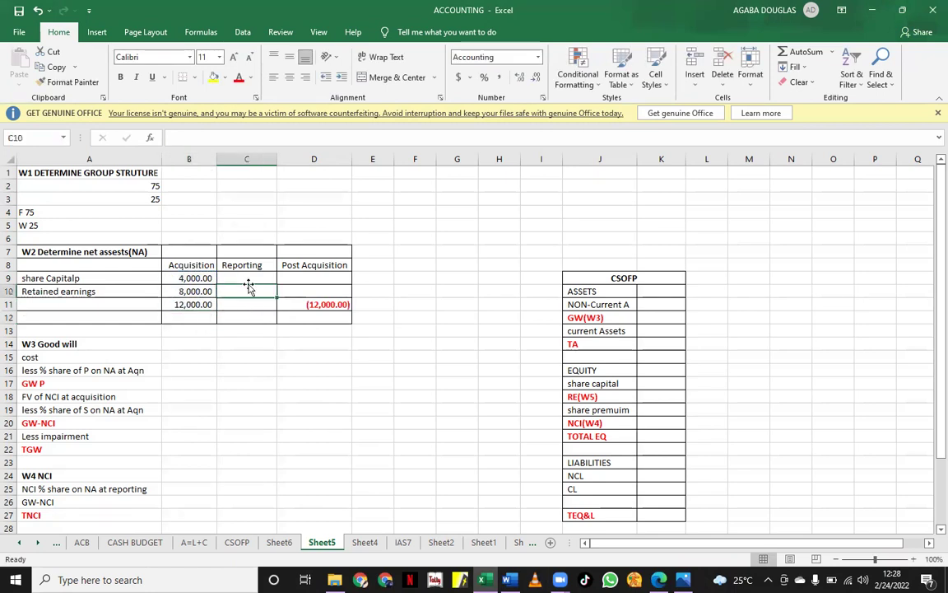
left_click(247, 276)
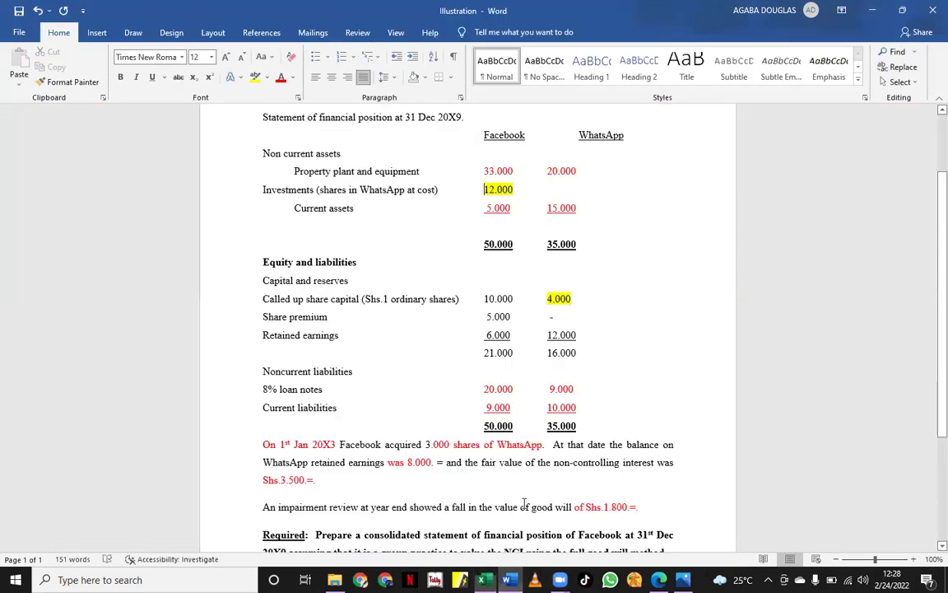
left_click(508, 580)
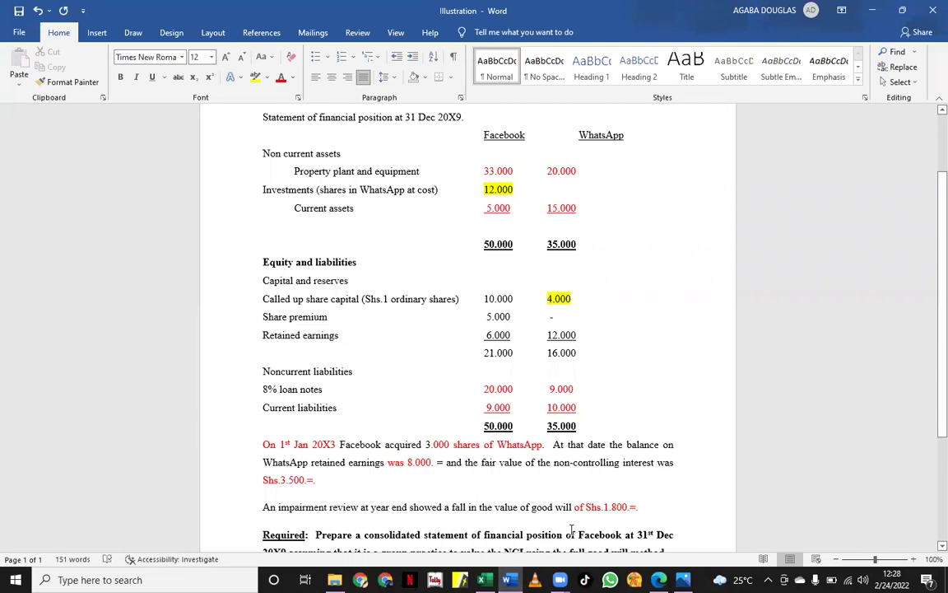
left_click(485, 579)
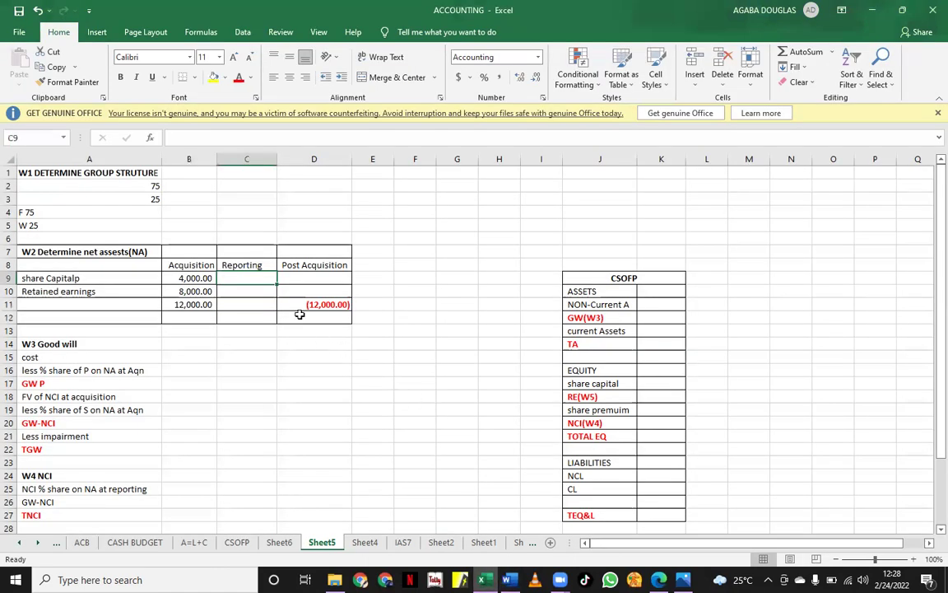
type("40009")
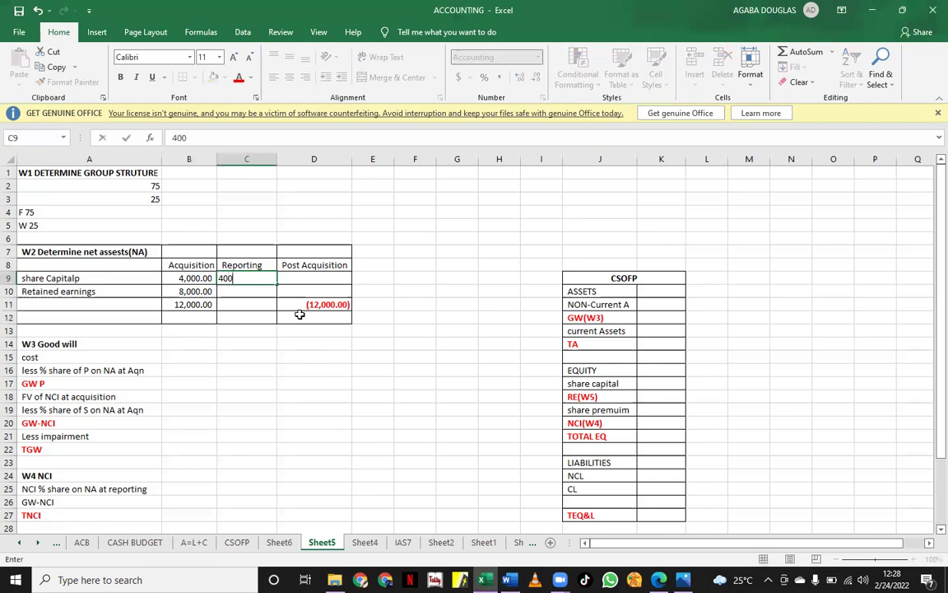
key("BackSpace")
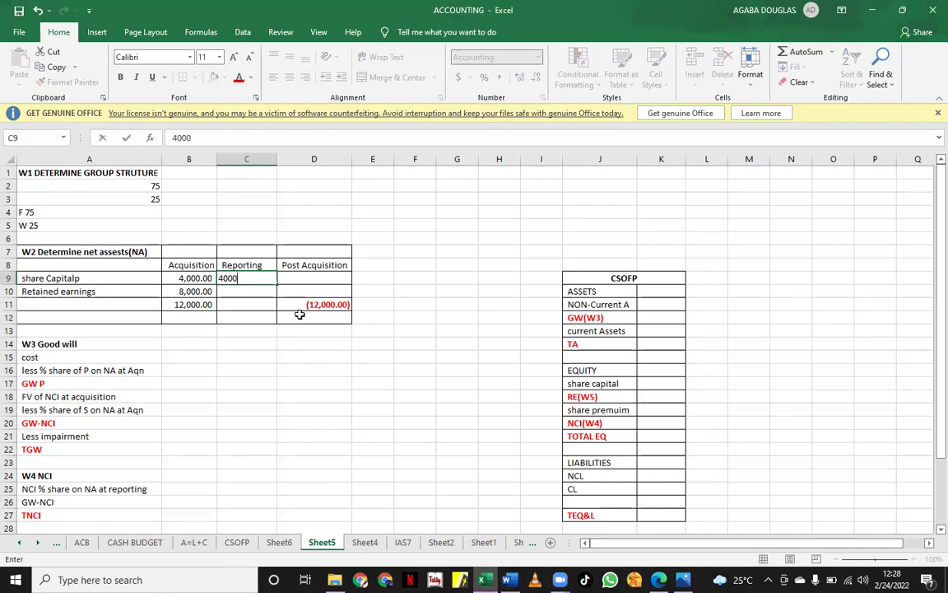
key("Return")
type("12000")
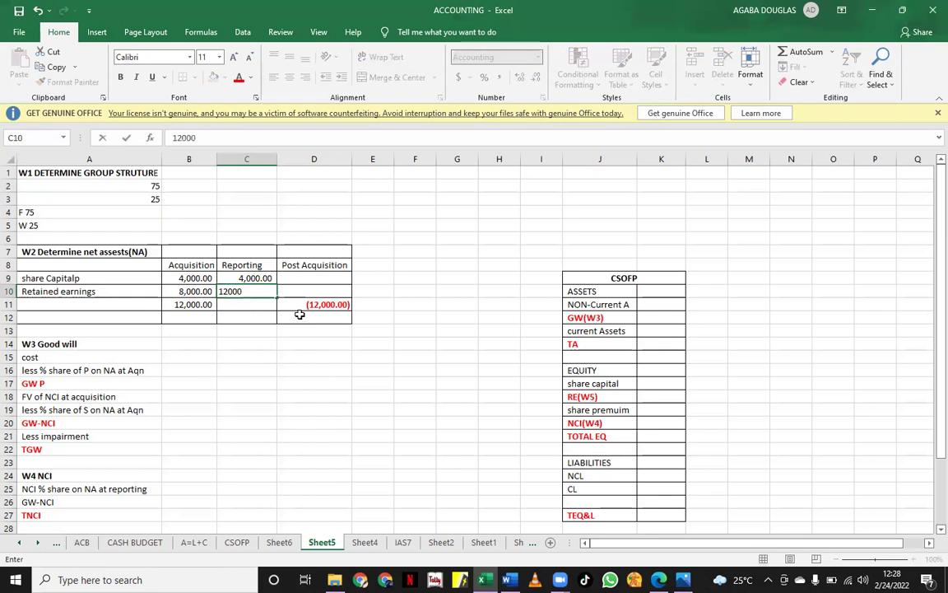
key("Return")
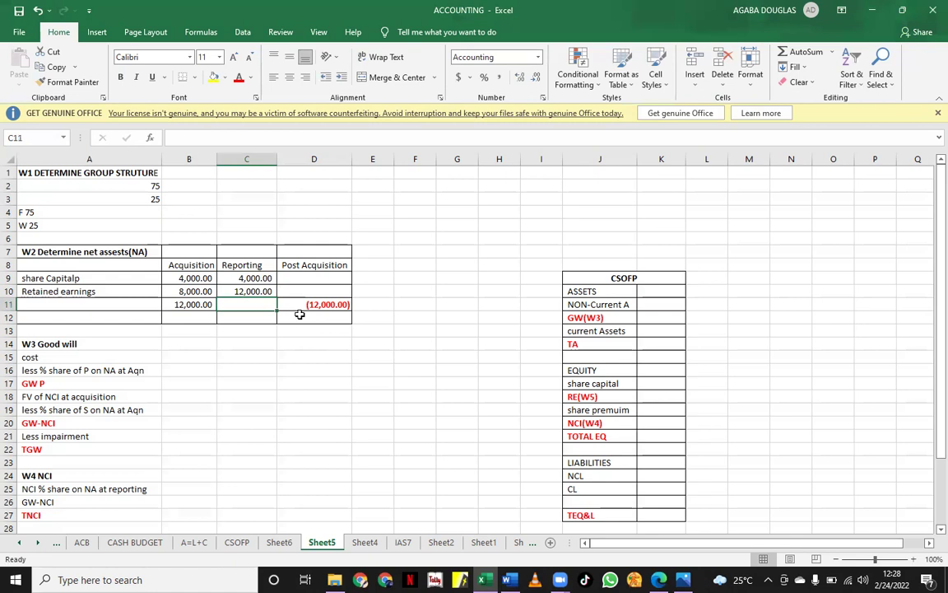
- Total C9:C10 in C11 with =SUM, giving 16,000.00 net assets
type("=SUM")
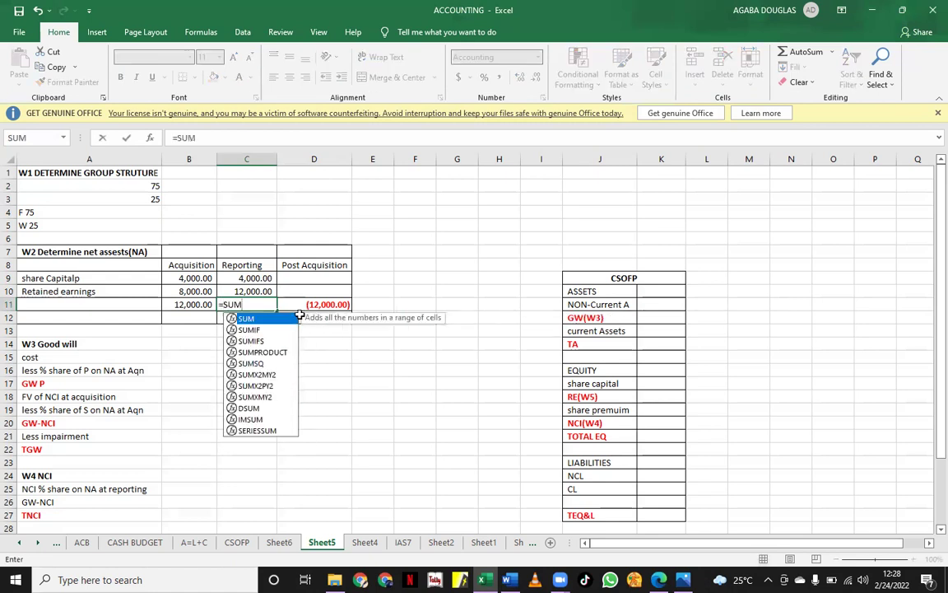
type("(")
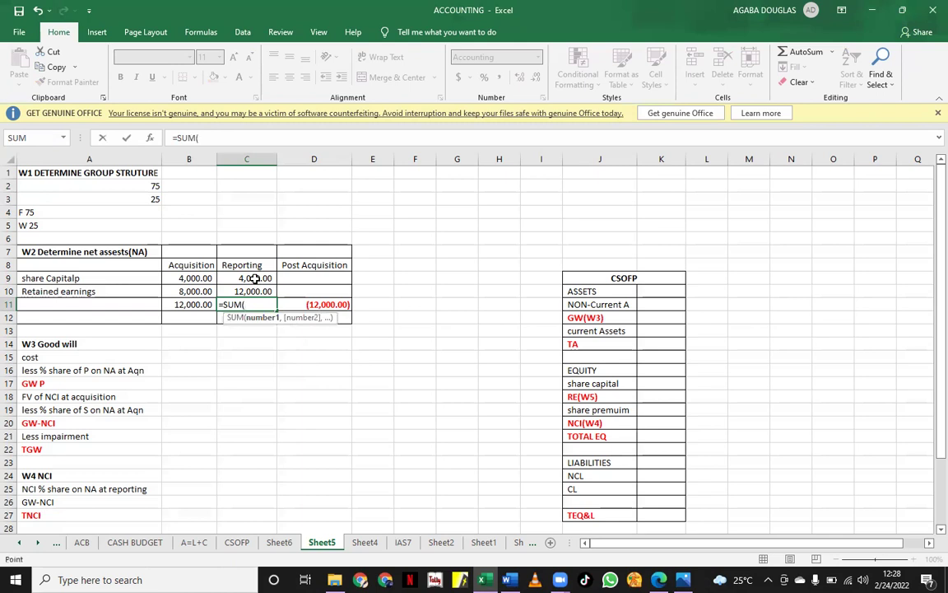
left_click_drag(255, 278, 256, 291)
key("Return")
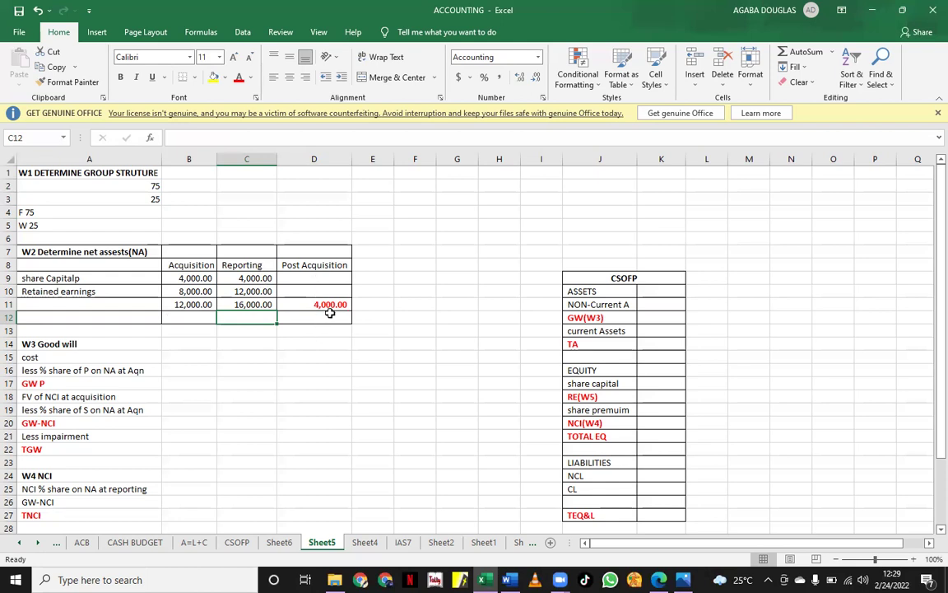
- Link the goodwill cost line to the acquisition net assets total, showing 12,000.00
scroll(318, 355, "down", 2)
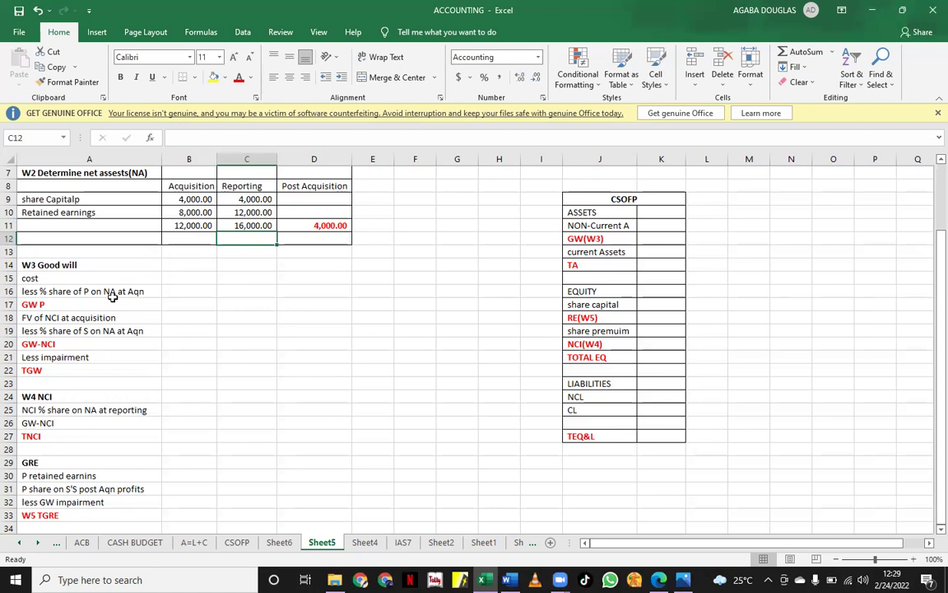
left_click(187, 280)
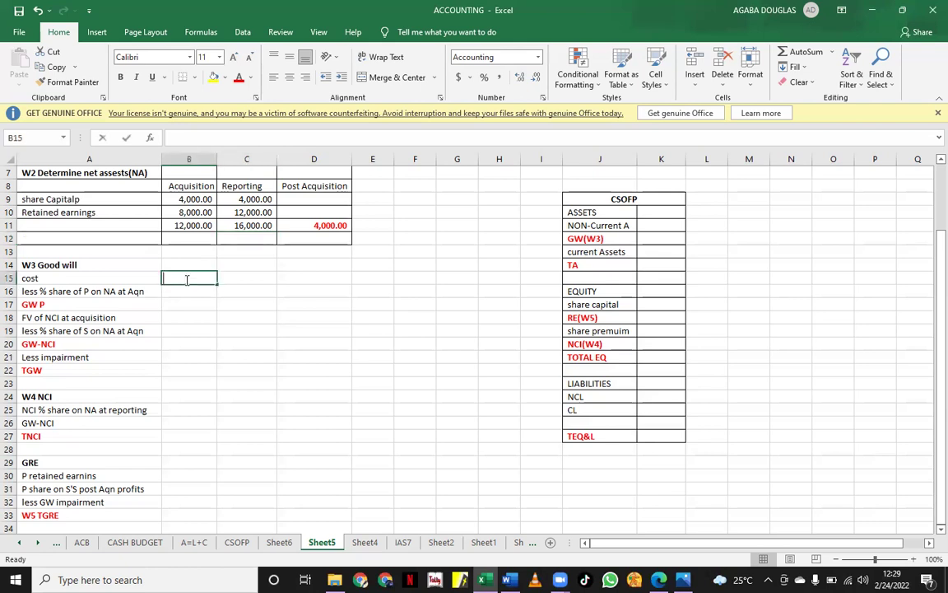
type("=")
left_click(195, 226)
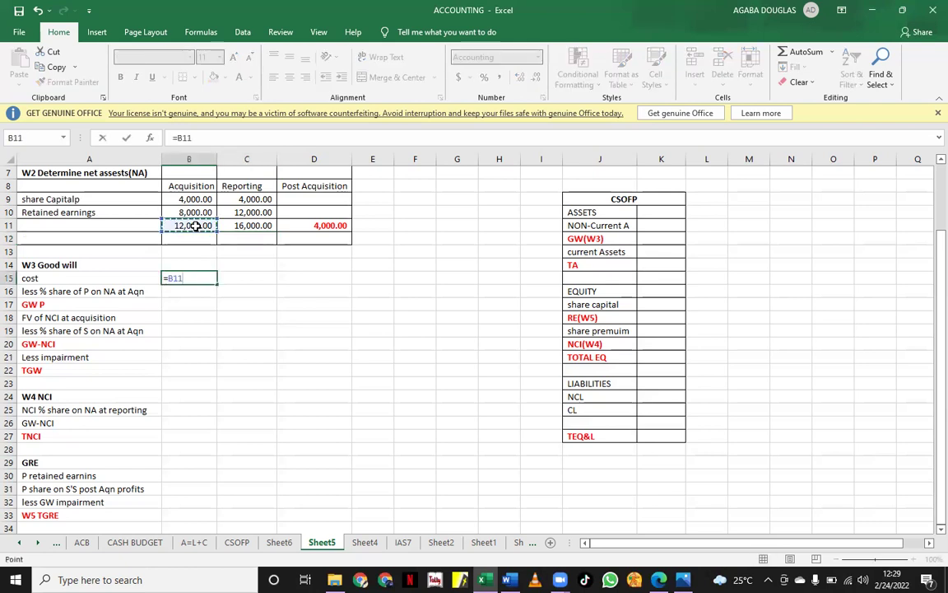
key("Return")
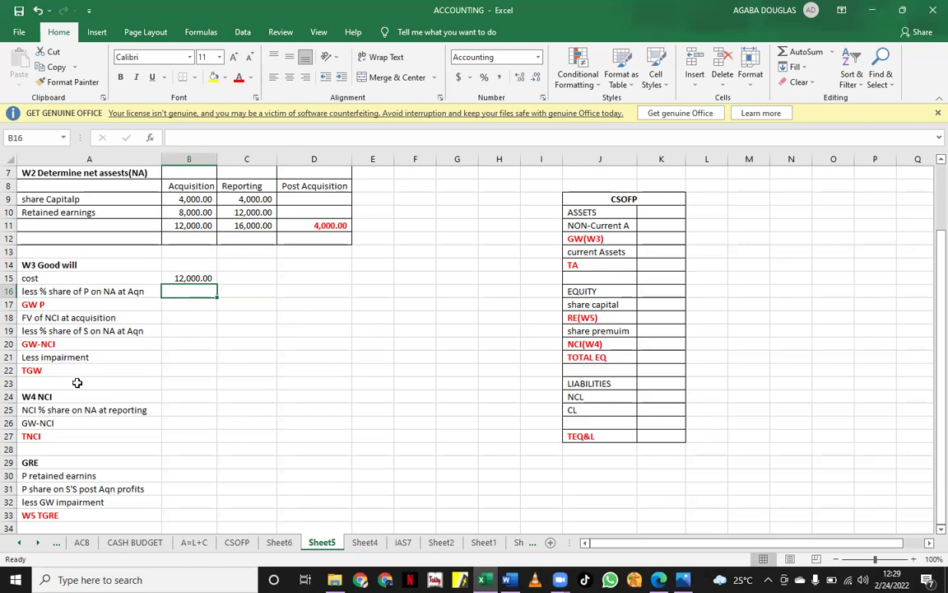
- Enter the parent's share of net assets as =-75%*B11, giving (9,000.00)
type("=-")
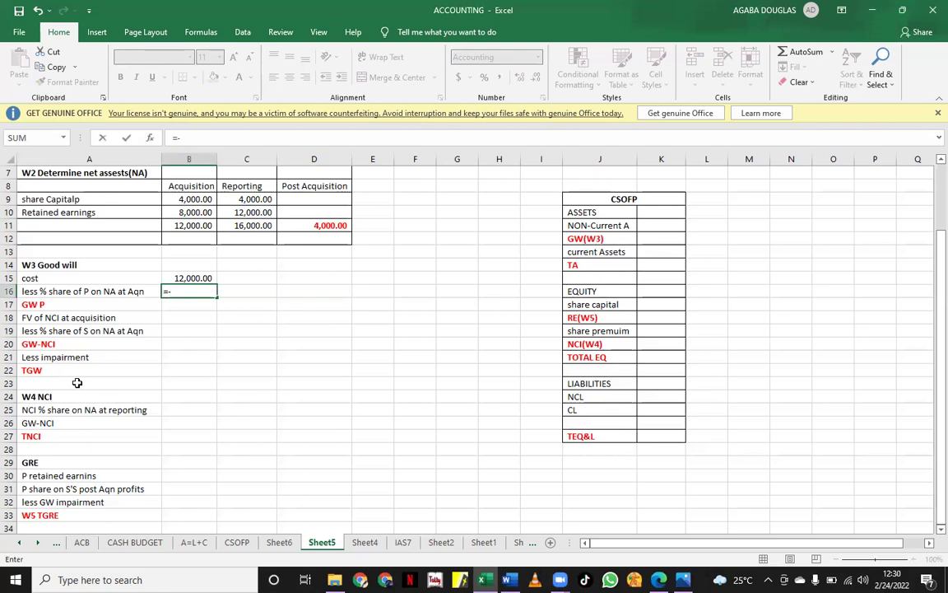
type("75%*")
left_click(196, 221)
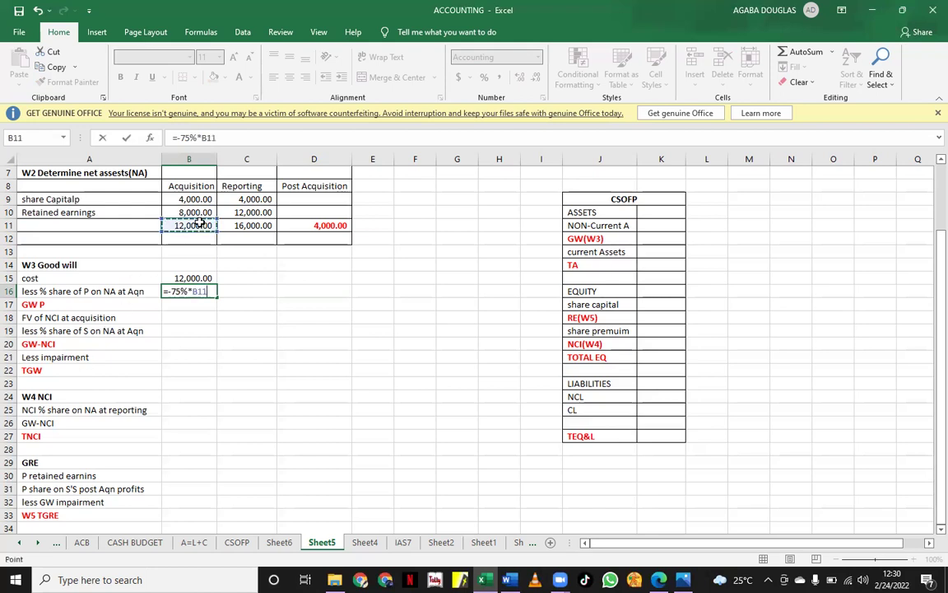
key("Return")
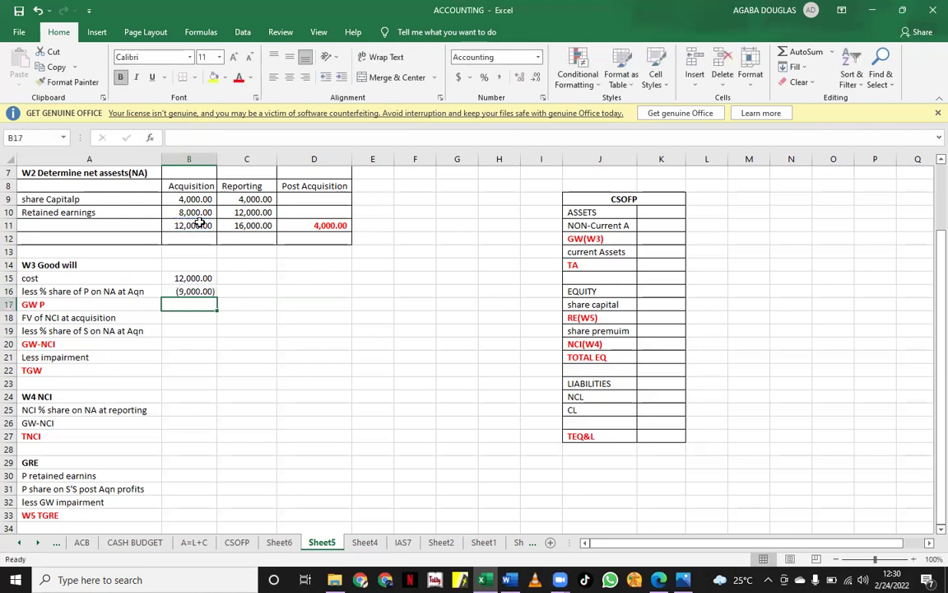
type("=")
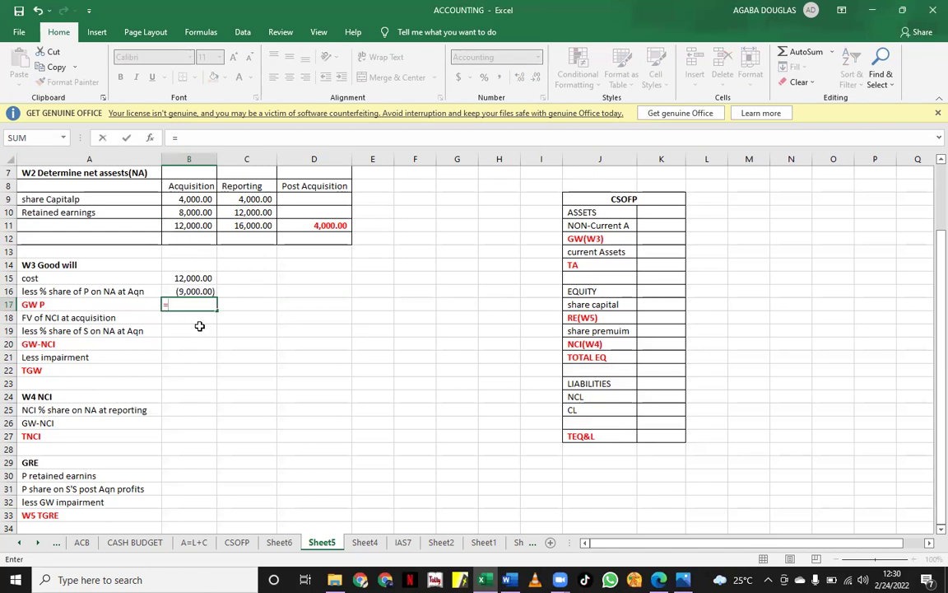
type("SUM")
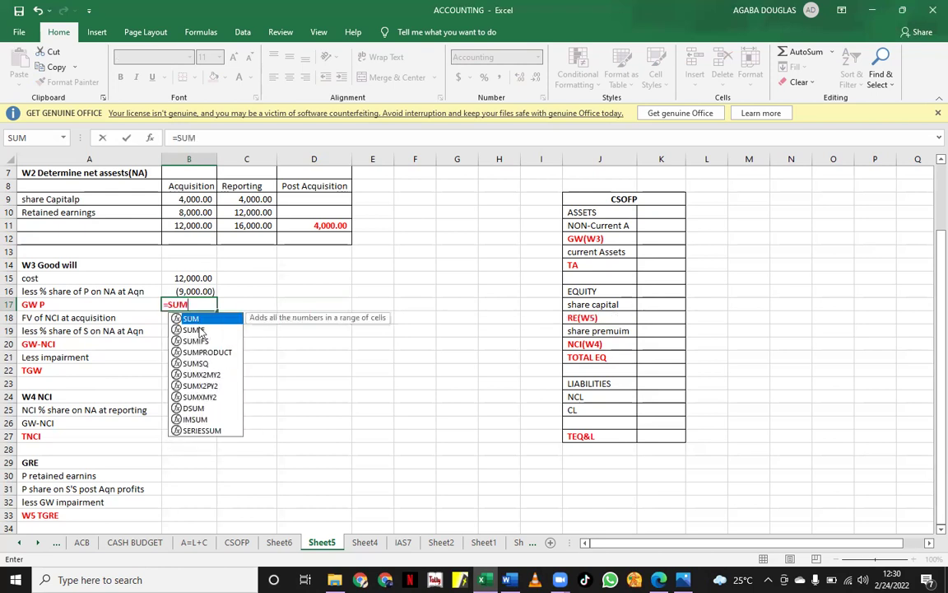
type("(")
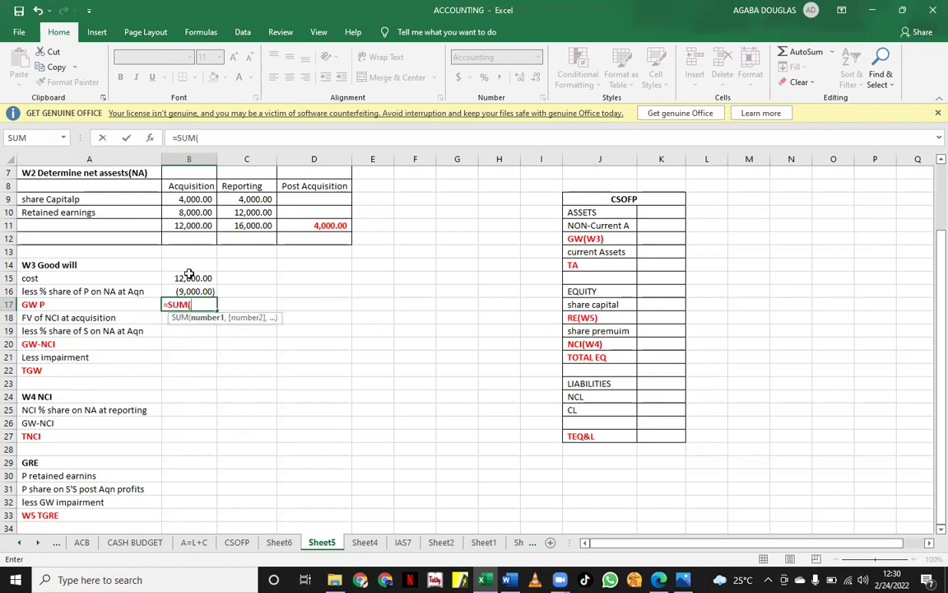
- Sum B15:B16 into GW P to get 3,000.00 goodwill, then bring up the Word question
left_click_drag(193, 278, 205, 289)
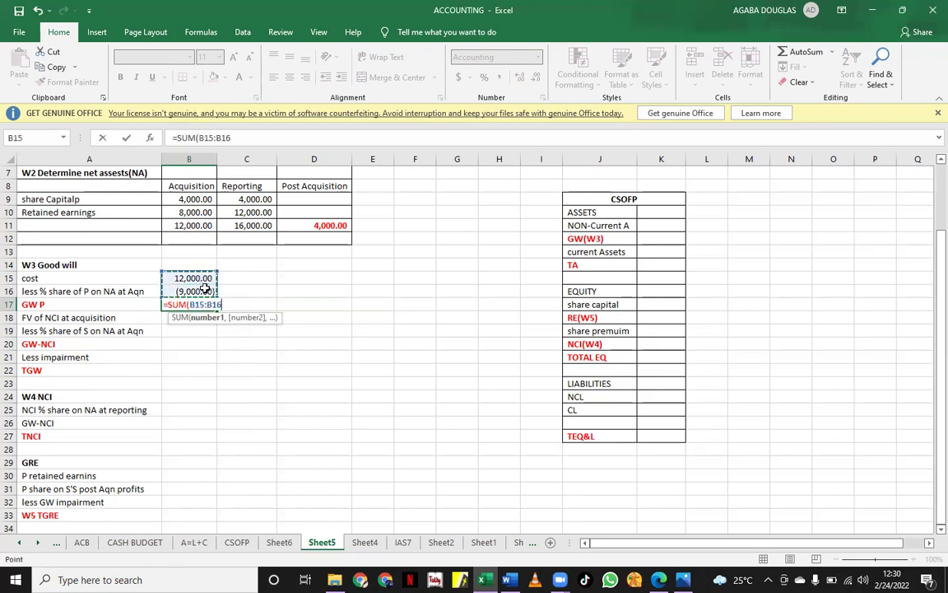
key("Return")
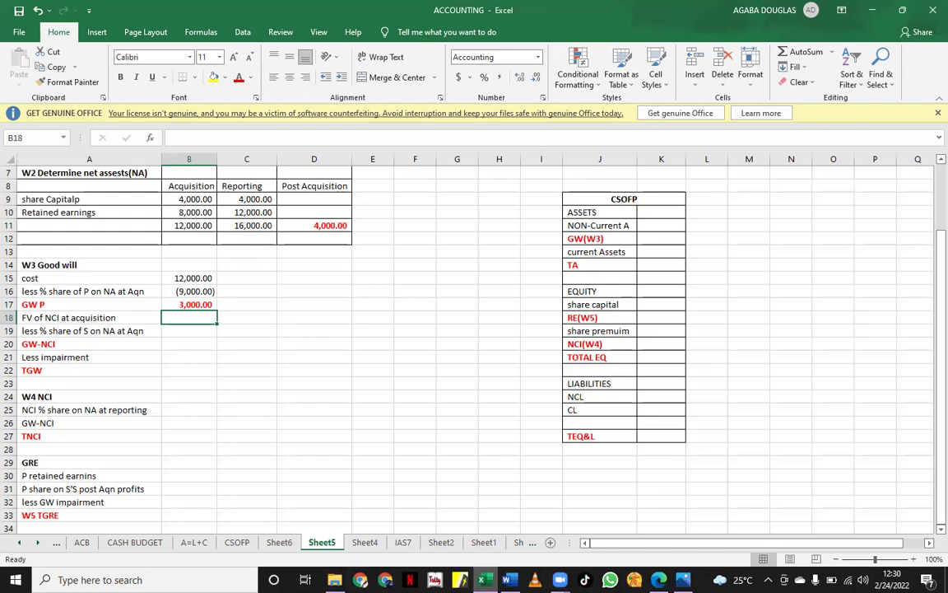
left_click(507, 580)
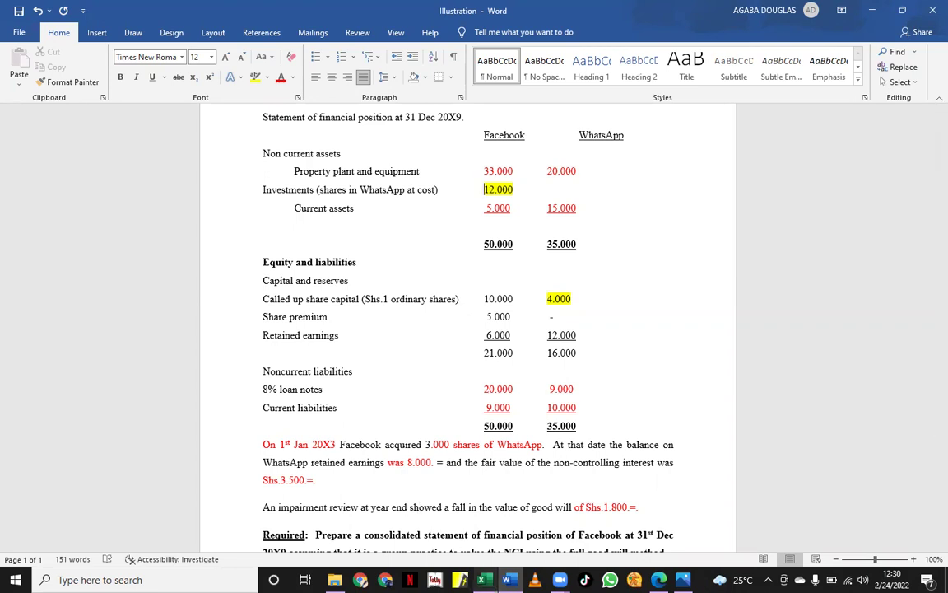
- Switch back to the ACCOUNTING workbook after reviewing the question's figures
key("alt+Tab")
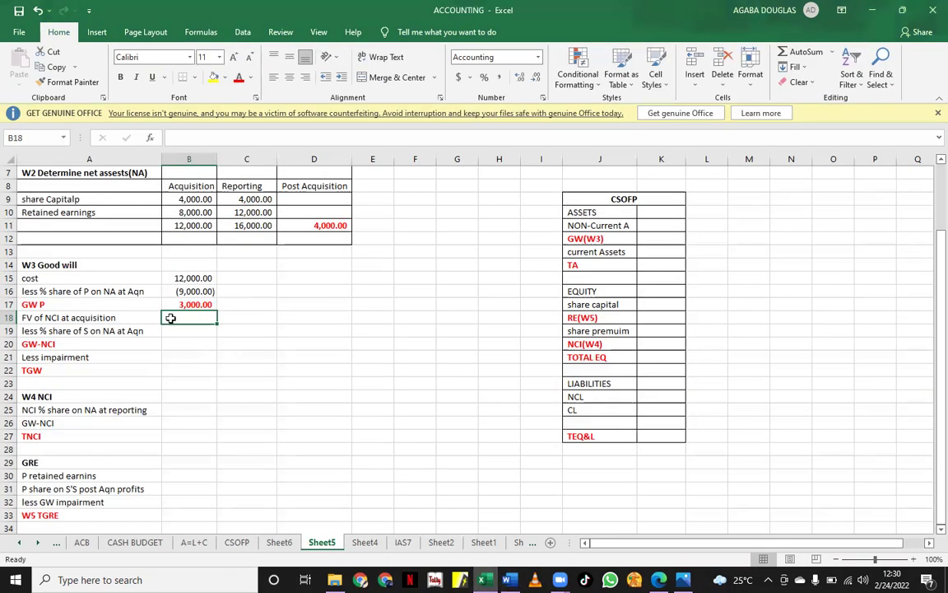
- Enter the NCI fair value of 3,500 in B18 and its 25% share, =-25%*B11, in B19
type("3500")
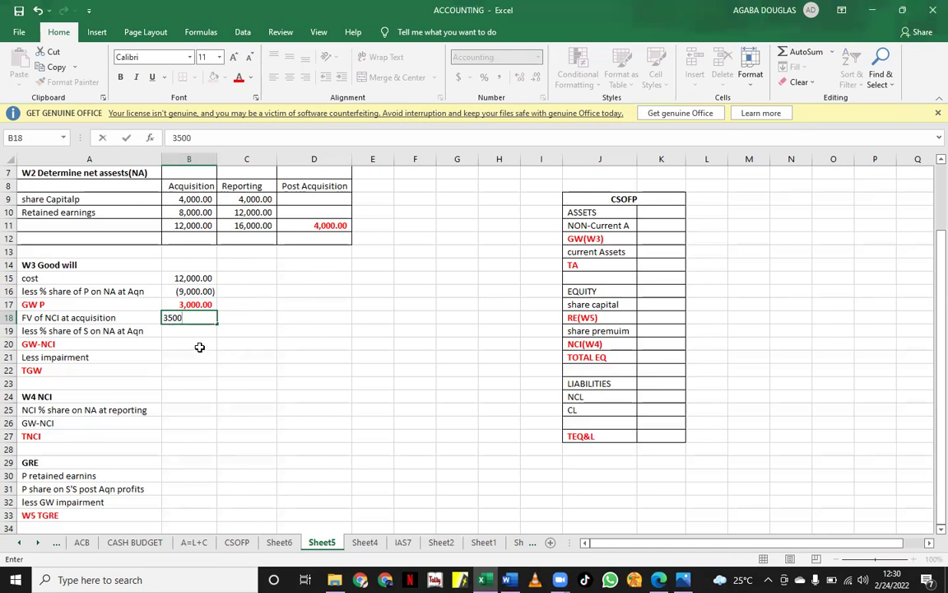
left_click(199, 331)
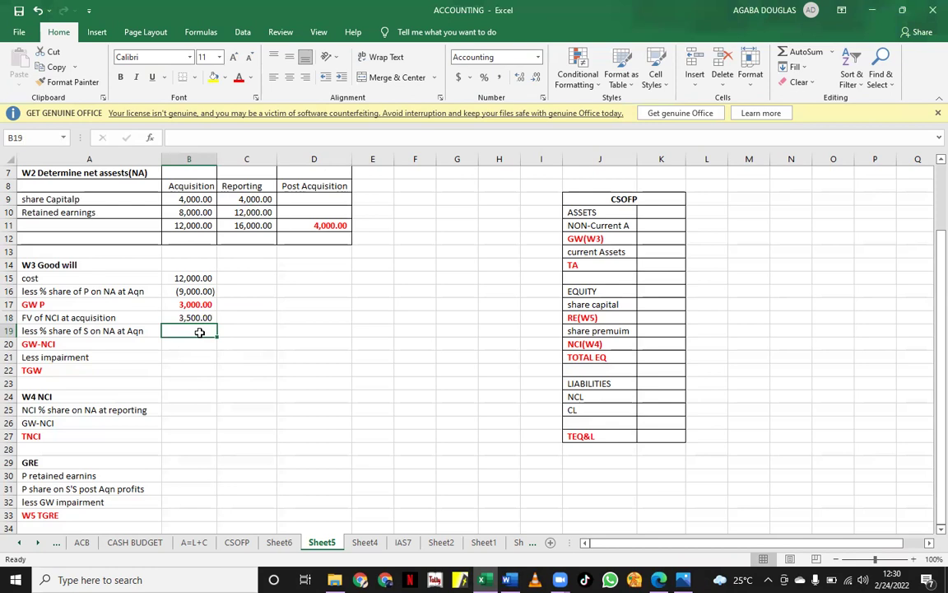
type("=-")
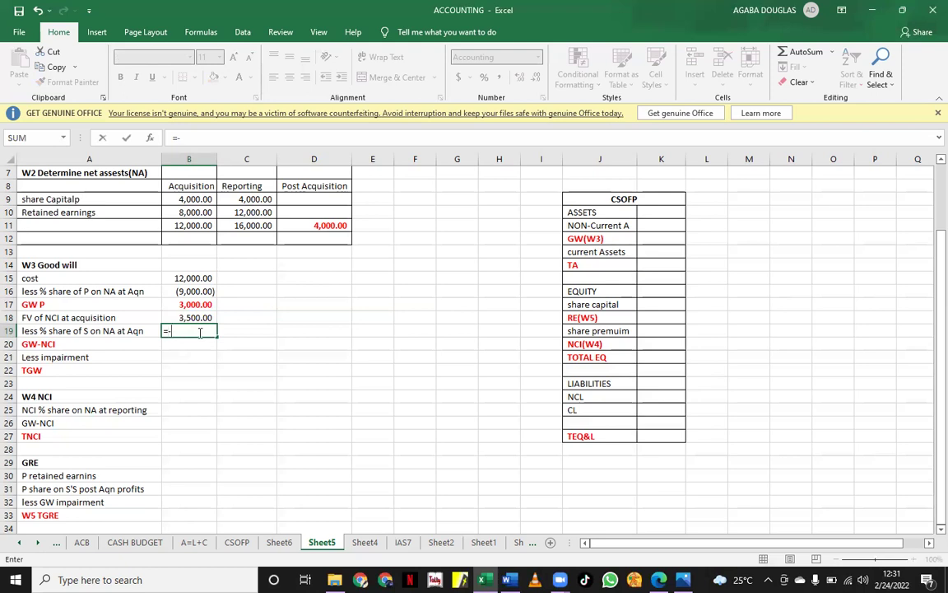
type("25%*")
left_click(190, 225)
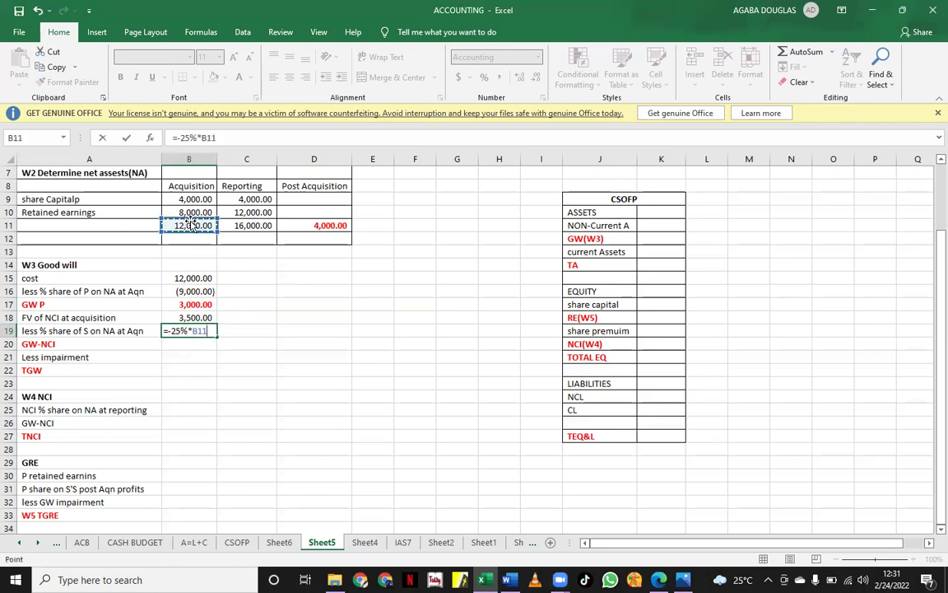
key("Return")
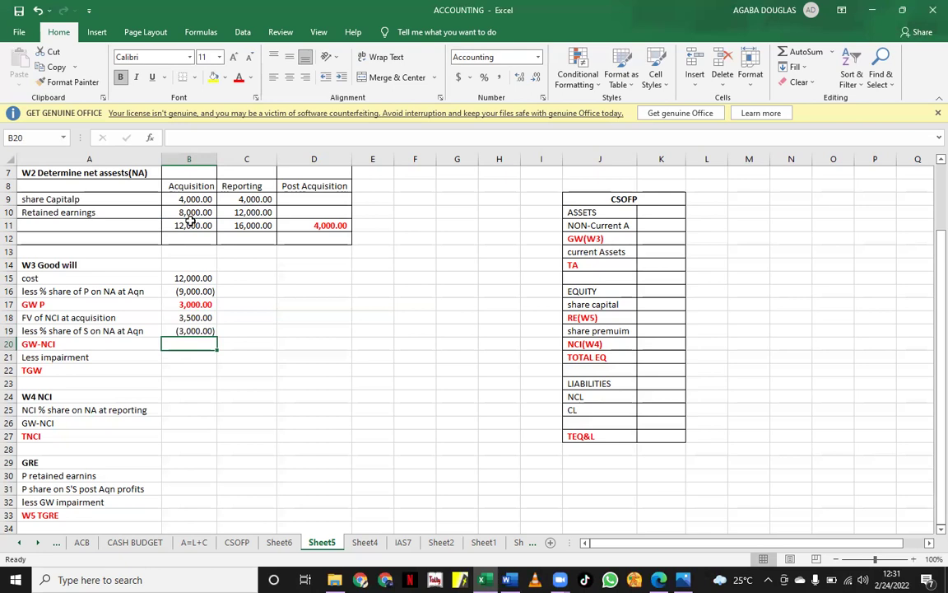
- Total GW-NCI in B20 with =SUM(B18:B19), giving 500.00
type("=SUM(*")
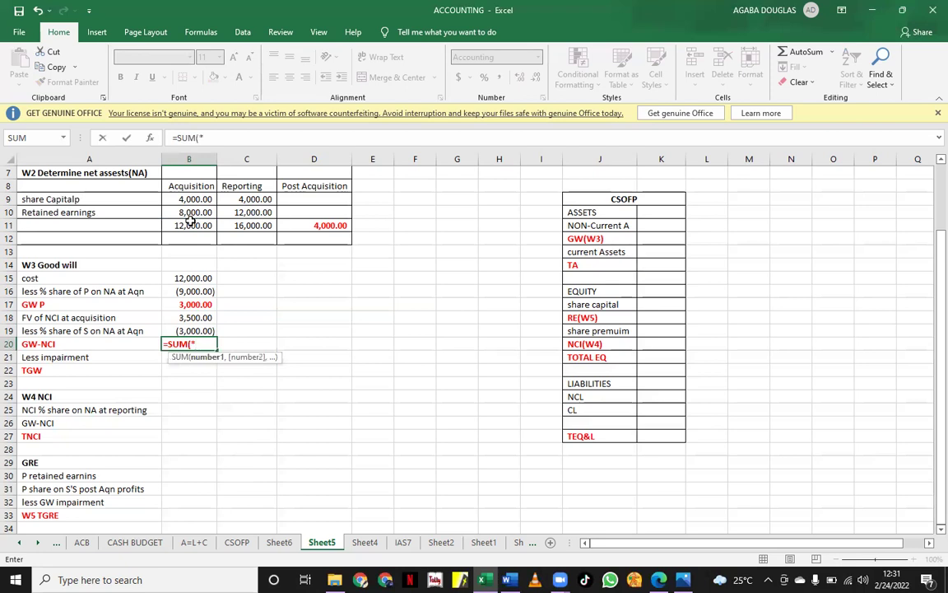
key("BackSpace")
left_click_drag(191, 320, 189, 330)
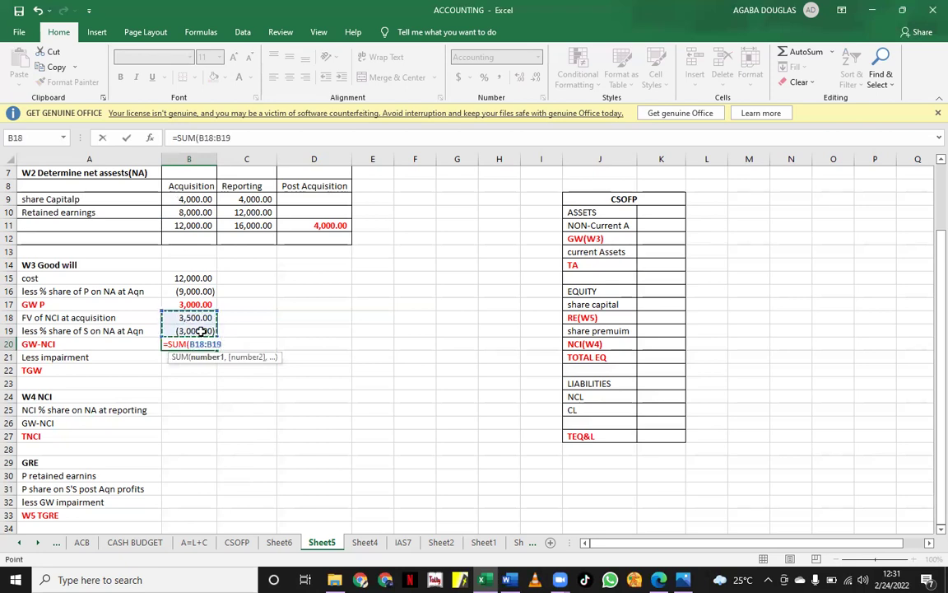
key("Return")
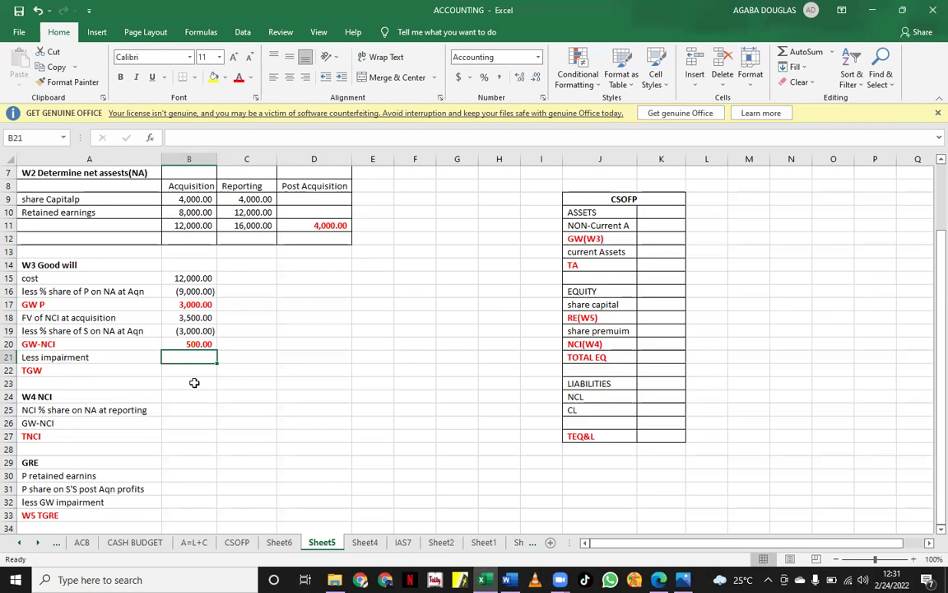
- Enter the -1,800 impairment in B21 and total goodwill =SUM(B17,B20,B21) in B22, giving 1,700.00
type("-")
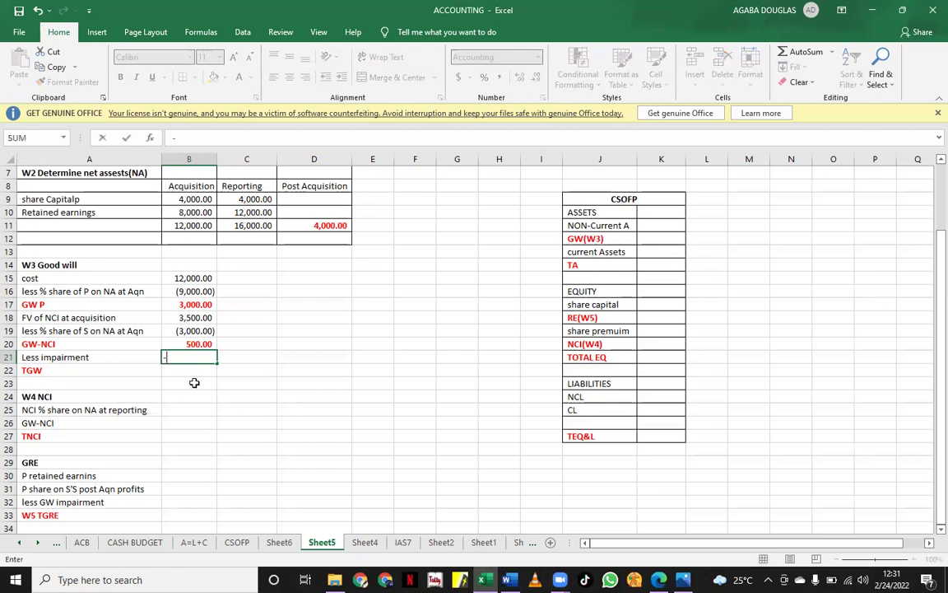
type("1800")
key("Return")
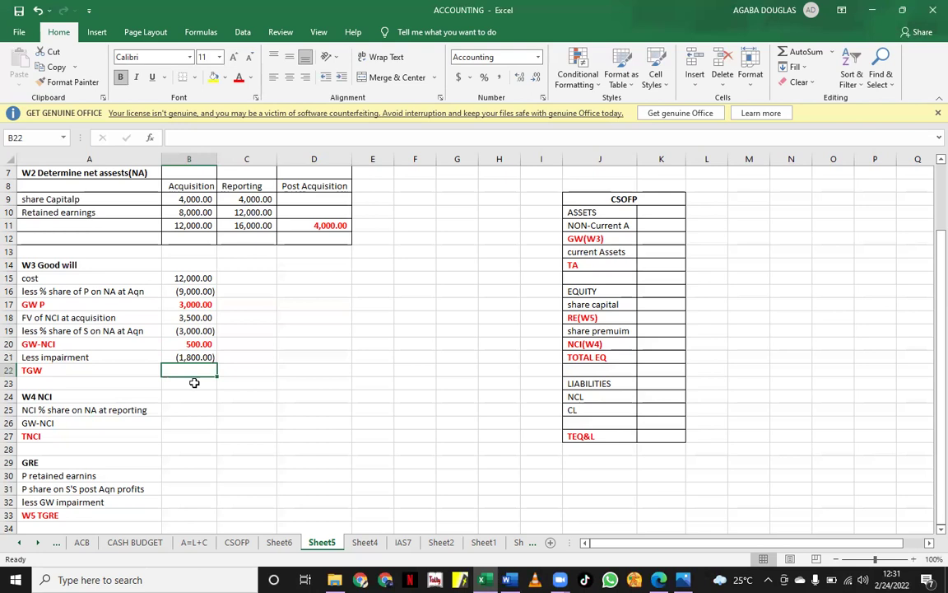
type("=SUM(")
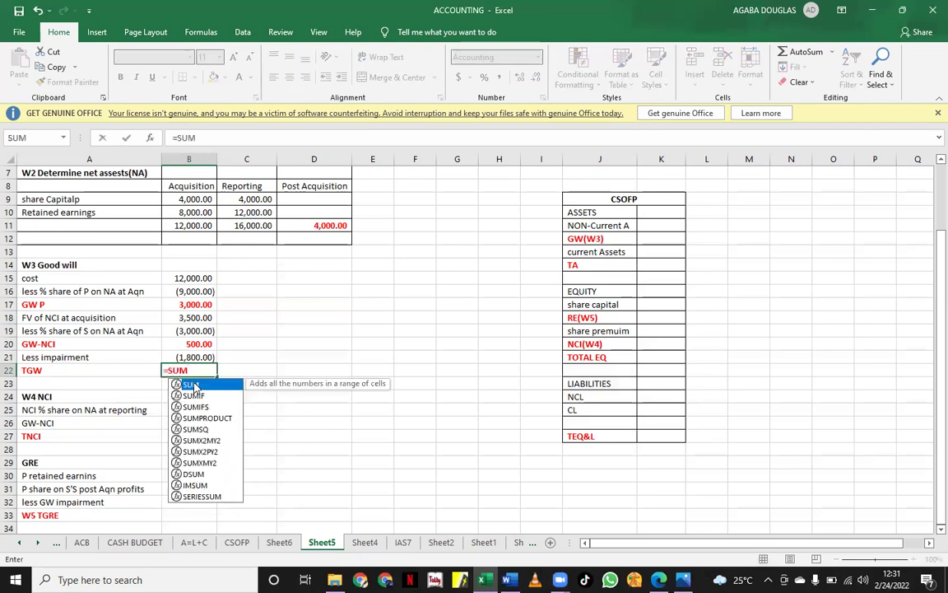
left_click(196, 305)
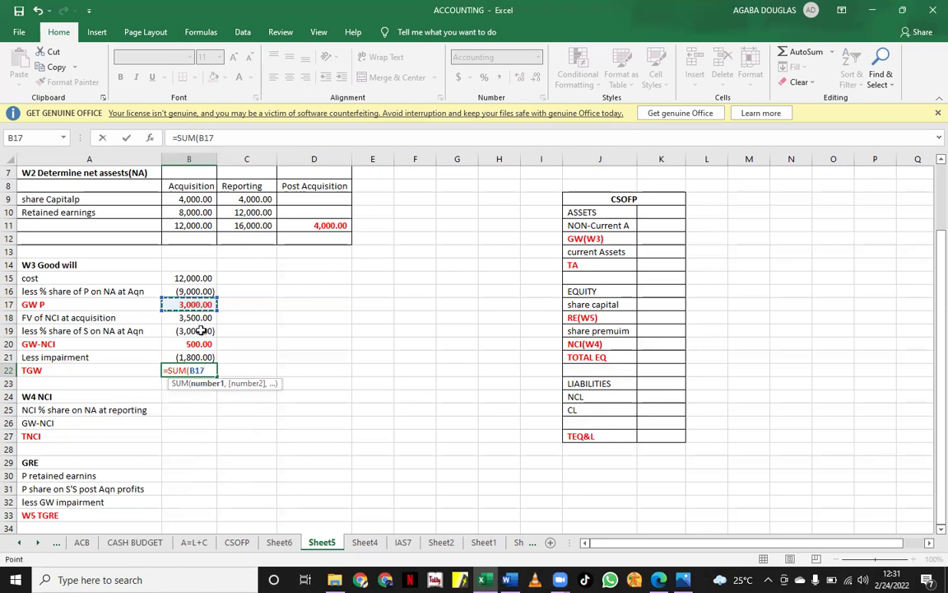
type(",")
left_click(206, 344)
type(",")
left_click(198, 357)
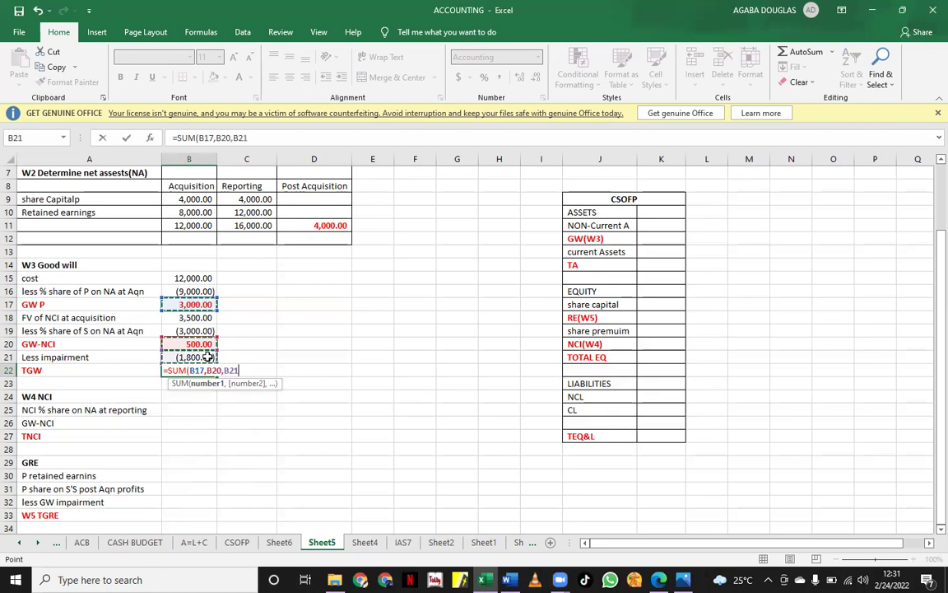
key("Return")
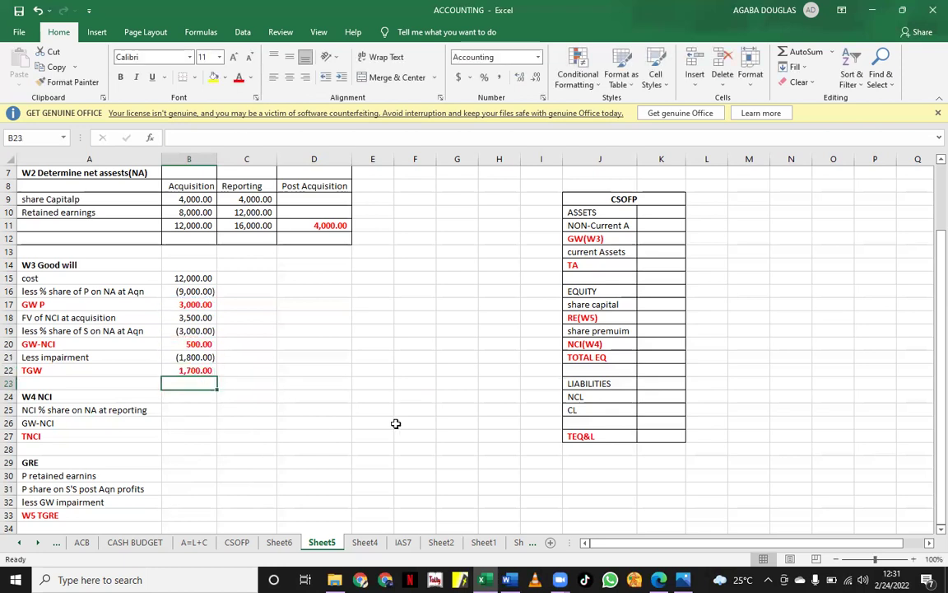